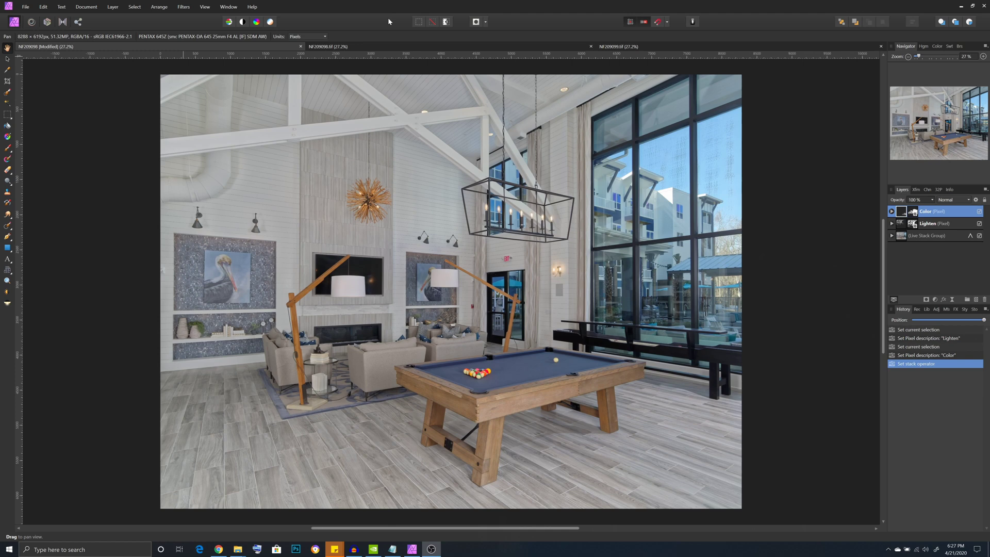
Step: Compare the finished blend with the source exposures NF209098.tif and NF209099.tif
{"action": "left_click", "coordinate": [379, 44]}
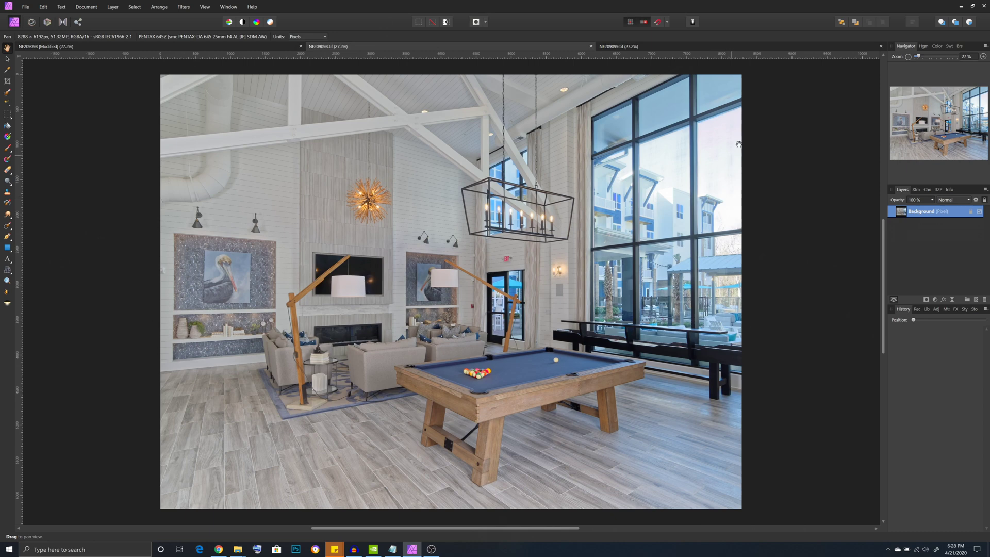
{"action": "left_click", "coordinate": [706, 51]}
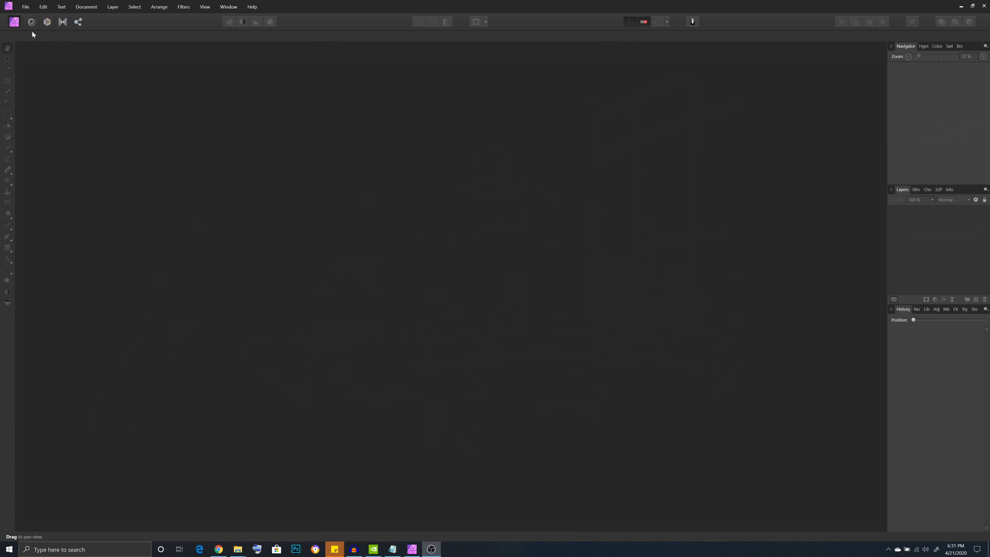
Step: Create a new stack from NF209098.tif and NF209099.tif with automatic Perspective alignment
{"action": "left_click", "coordinate": [27, 6]}
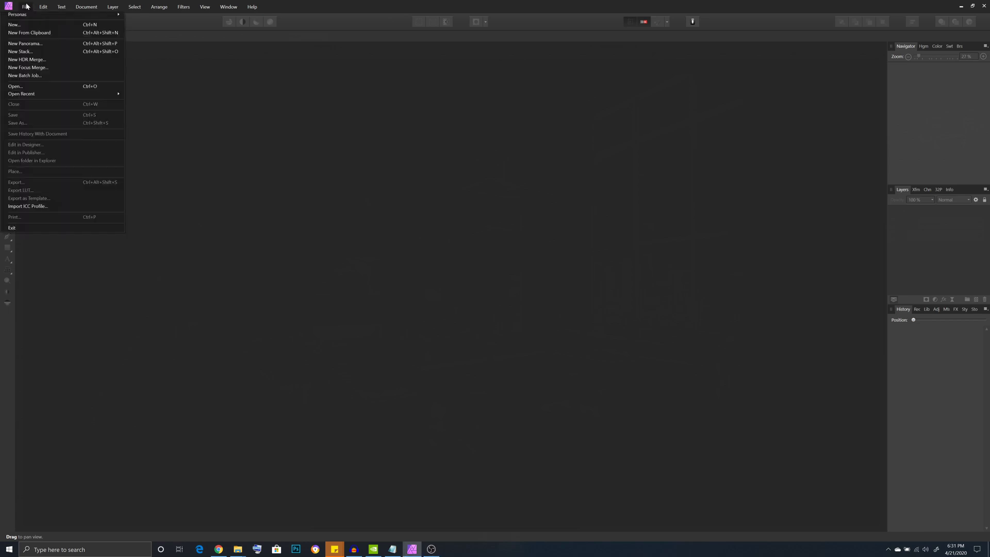
{"action": "left_click", "coordinate": [32, 52]}
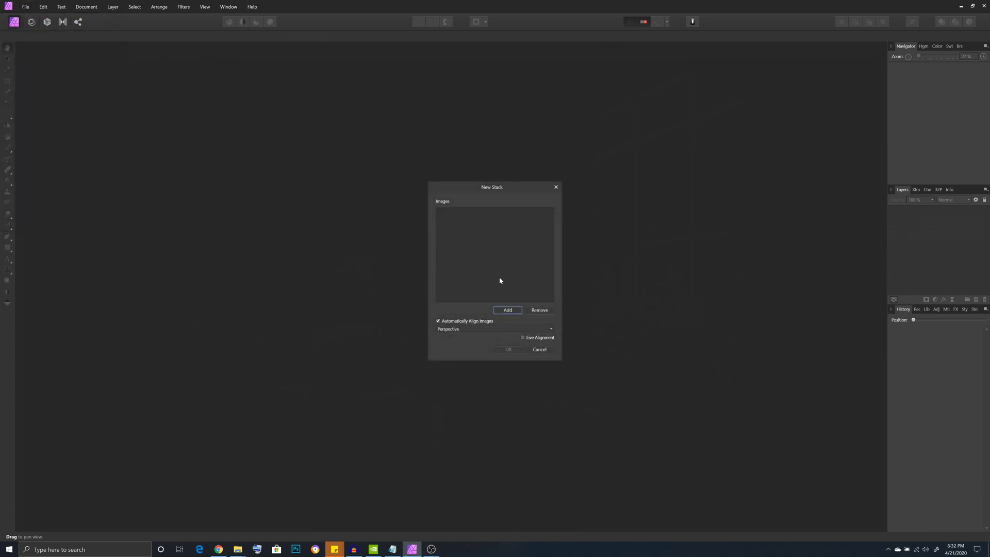
{"action": "left_click", "coordinate": [519, 309]}
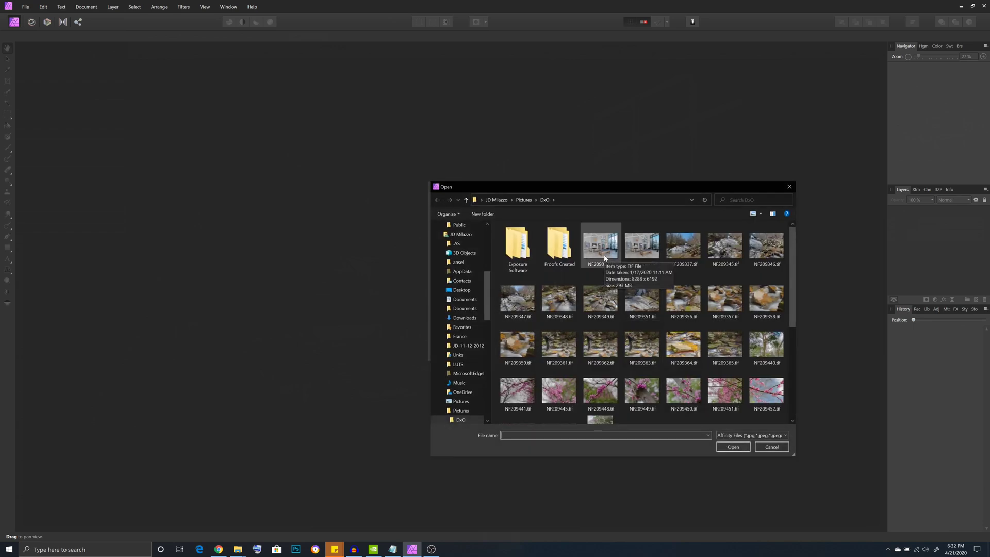
{"action": "left_click", "coordinate": [602, 248]}
{"action": "left_click", "coordinate": [642, 247], "text": "ctrl"}
{"action": "left_click", "coordinate": [732, 447]}
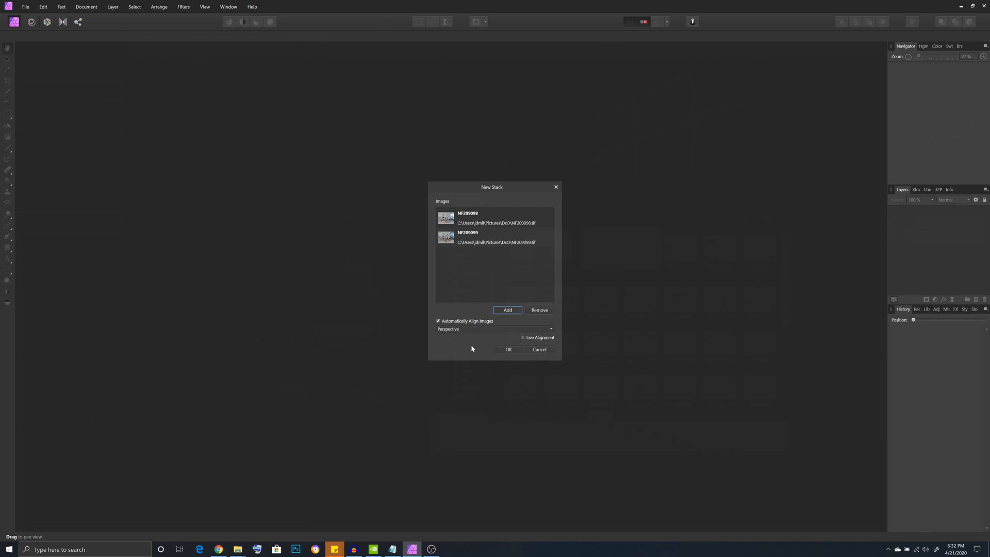
{"action": "left_click", "coordinate": [499, 349]}
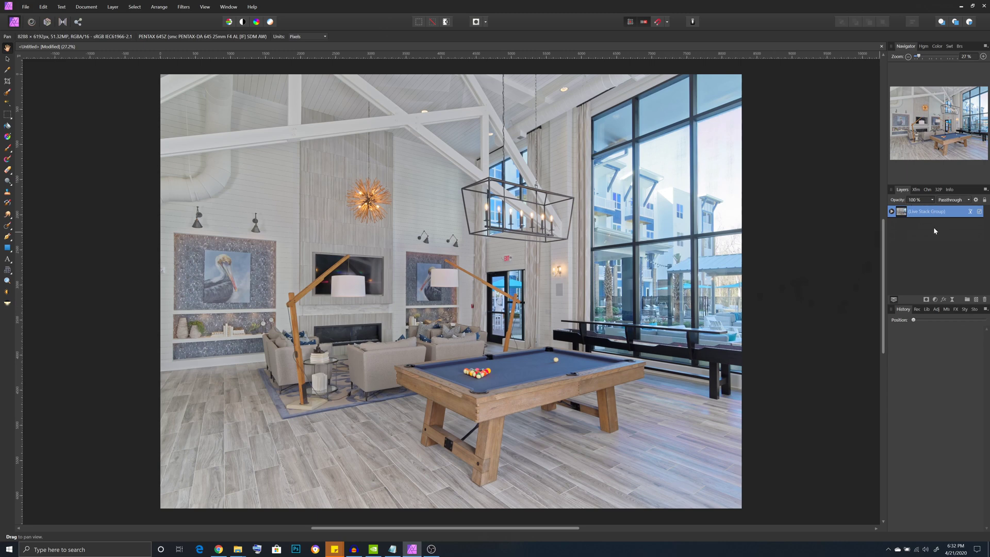
Step: Expand the Live Stack Group and set its stack operator to Minimum
{"action": "left_click", "coordinate": [891, 211]}
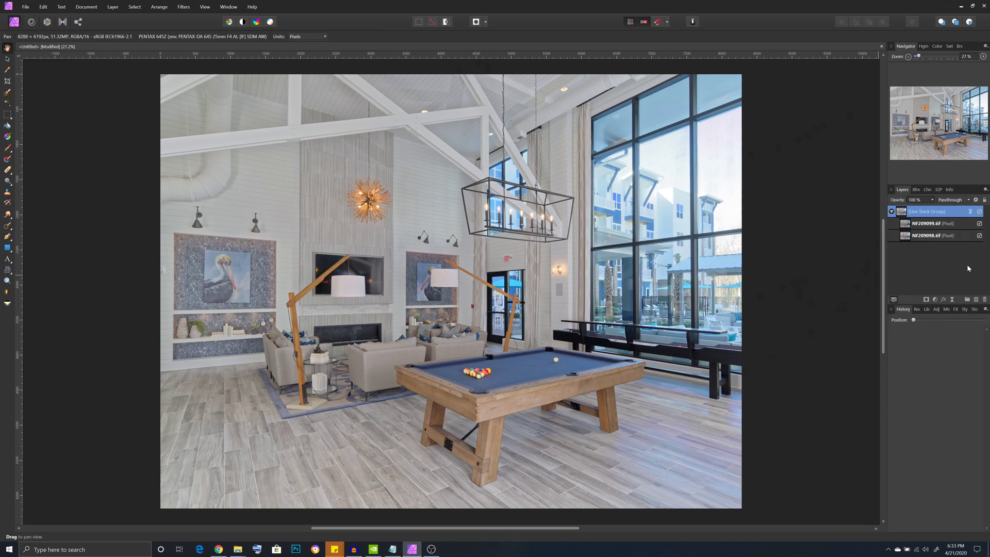
{"action": "left_click", "coordinate": [971, 212]}
{"action": "scroll", "coordinate": [959, 228], "scroll_direction": "up", "scroll_amount": 1}
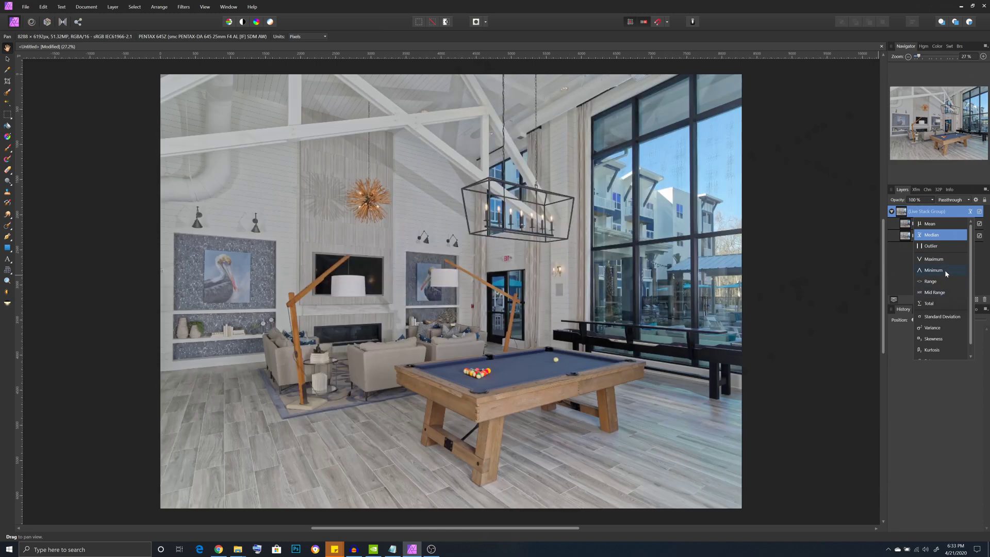
{"action": "left_click", "coordinate": [945, 274]}
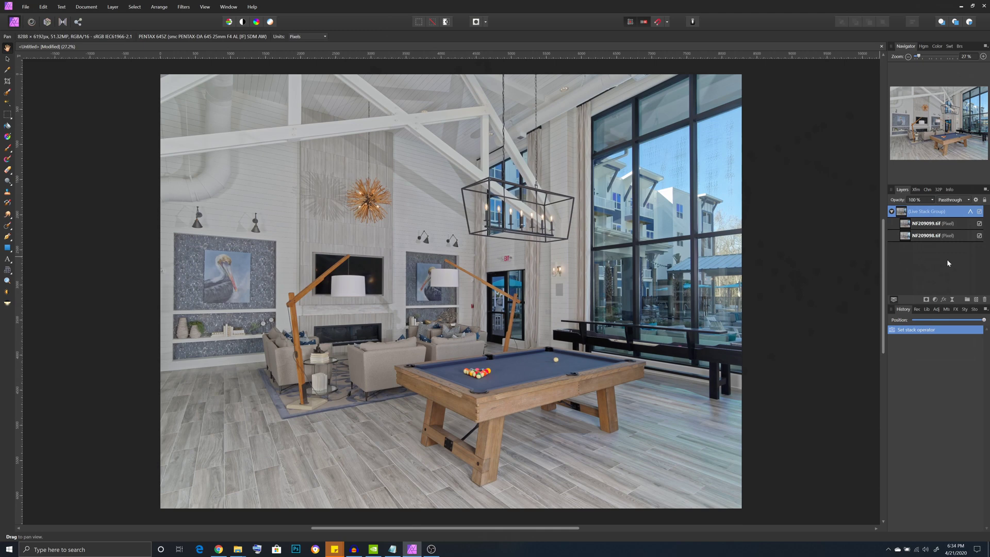
Step: Duplicate the NF209098.tif layer and move the copy out of the stack, above the Live Stack Group
{"action": "left_click", "coordinate": [928, 237]}
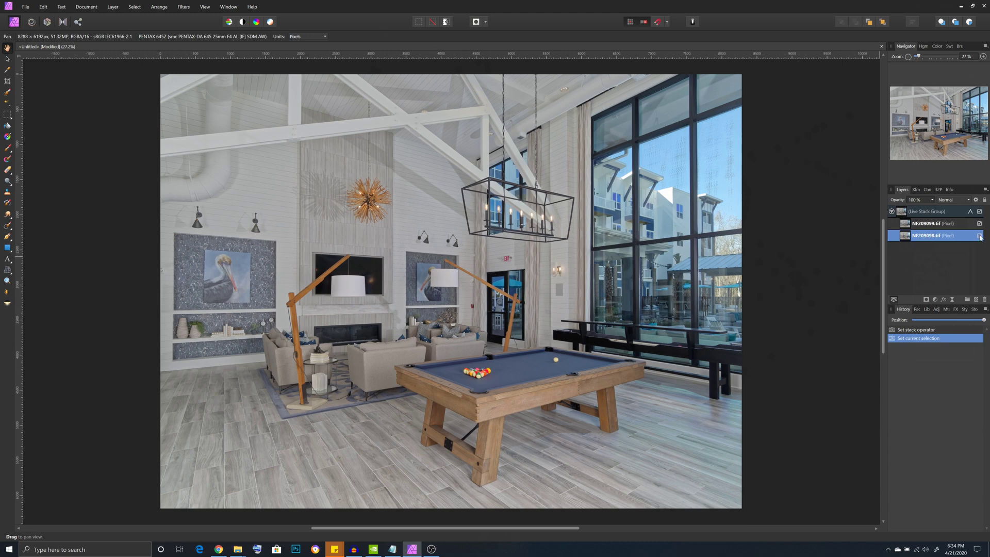
{"action": "double_click", "coordinate": [930, 236]}
{"action": "right_click", "coordinate": [928, 238]}
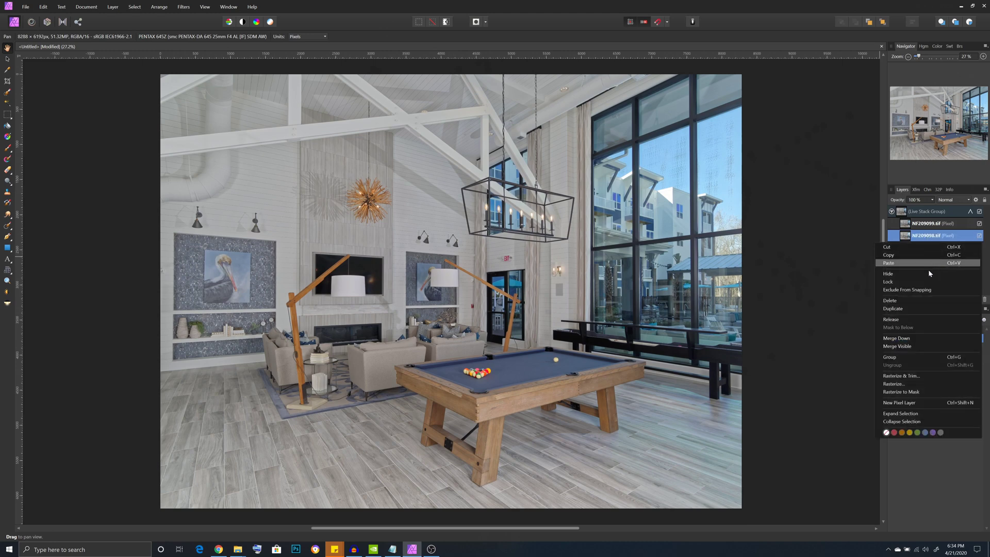
{"action": "left_click", "coordinate": [928, 308]}
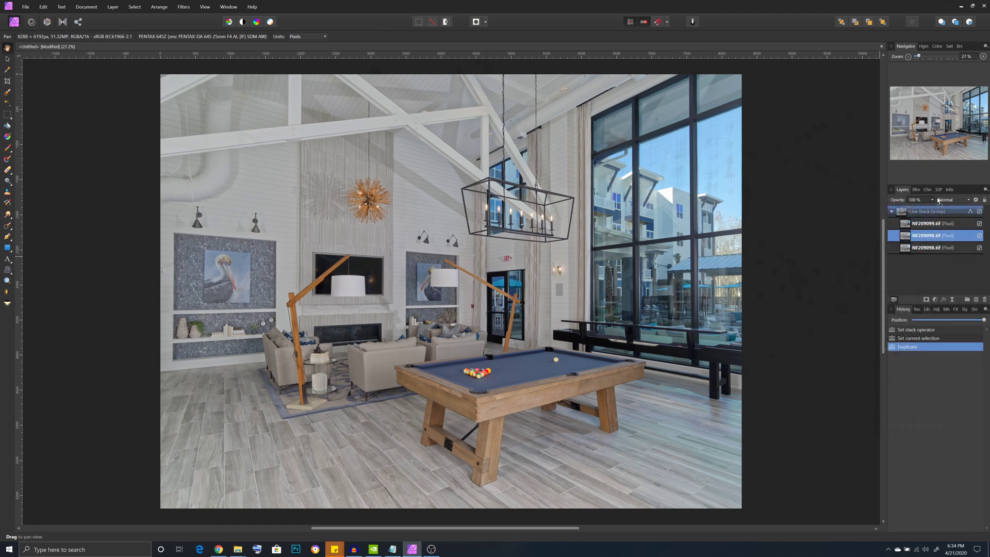
{"action": "left_click_drag", "start_coordinate": [939, 201], "coordinate": [939, 203]}
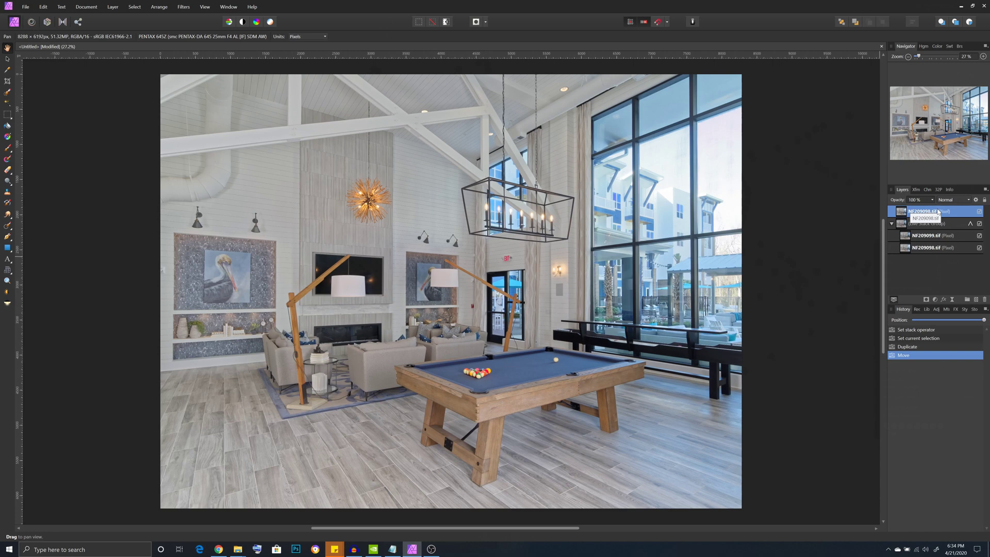
Step: Rename the duplicated layer above the stack to Lighten and set its blend mode to Lighten
{"action": "double_click", "coordinate": [937, 211]}
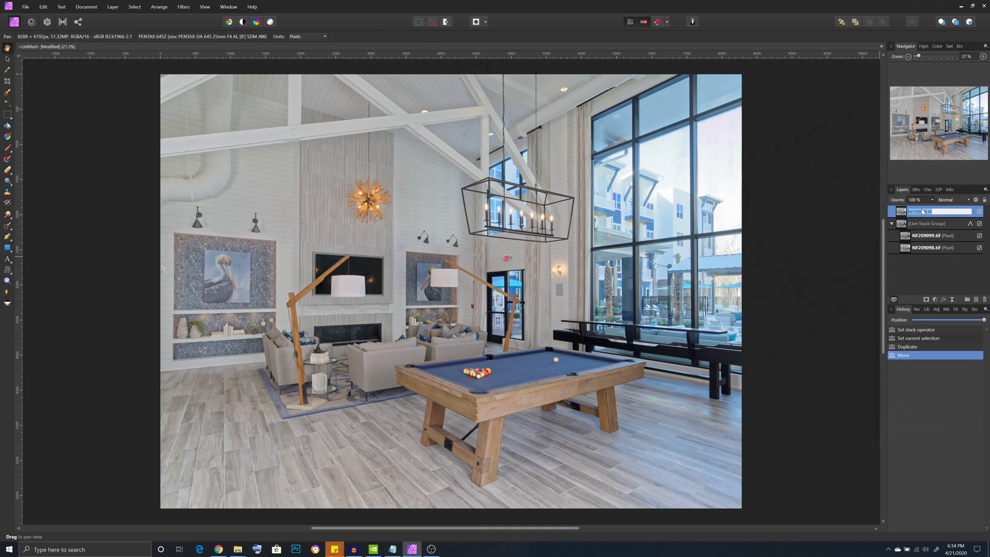
{"action": "type", "text": "Lig"}
{"action": "key", "text": "Return"}
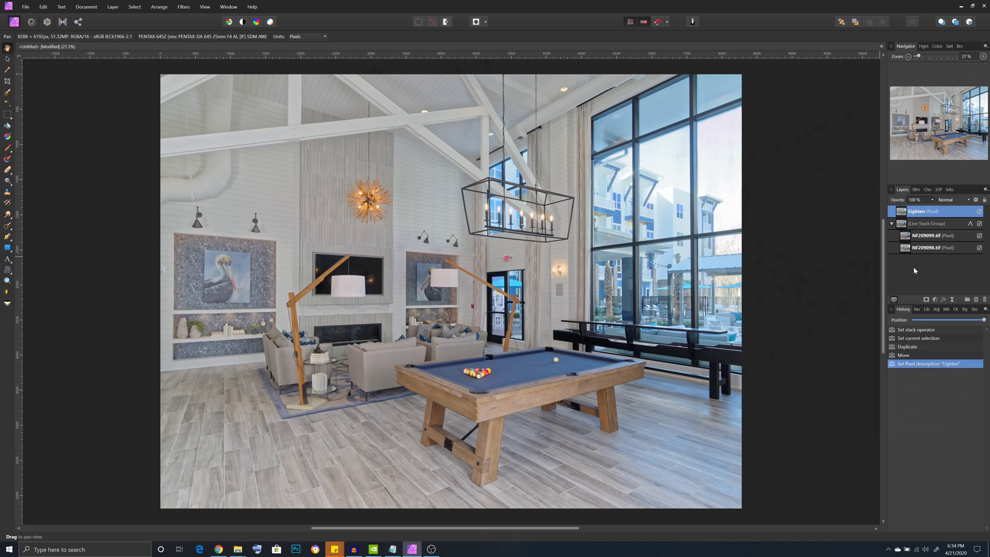
{"action": "left_click", "coordinate": [960, 203]}
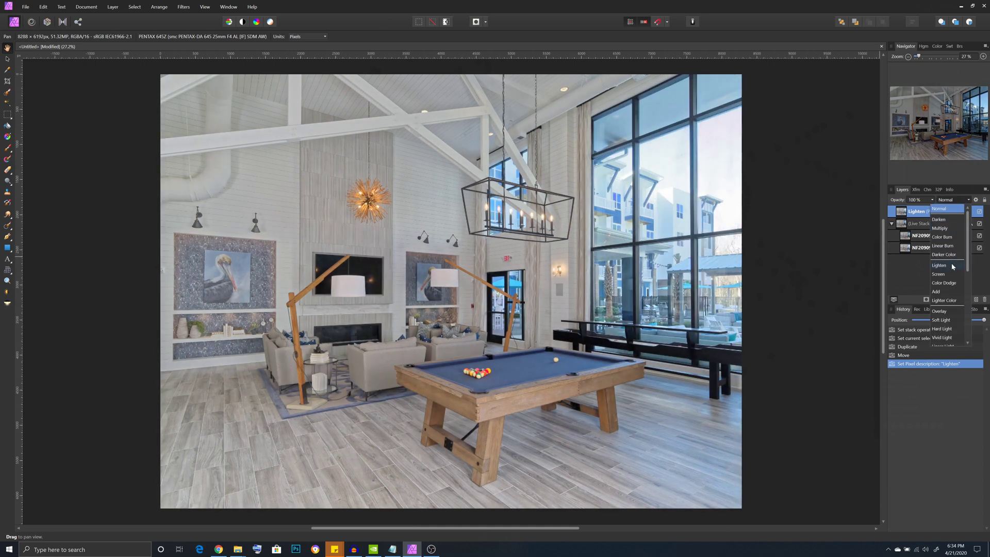
{"action": "left_click", "coordinate": [952, 265]}
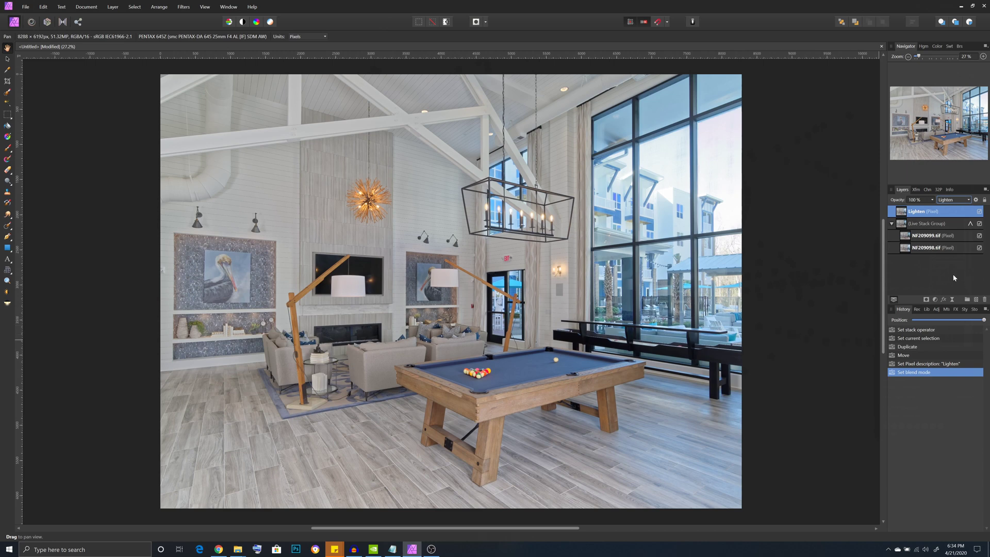
Step: Add a black mask to the Lighten layer and set up the Paint Brush Tool with white as the foreground colour
{"action": "left_click", "coordinate": [927, 300]}
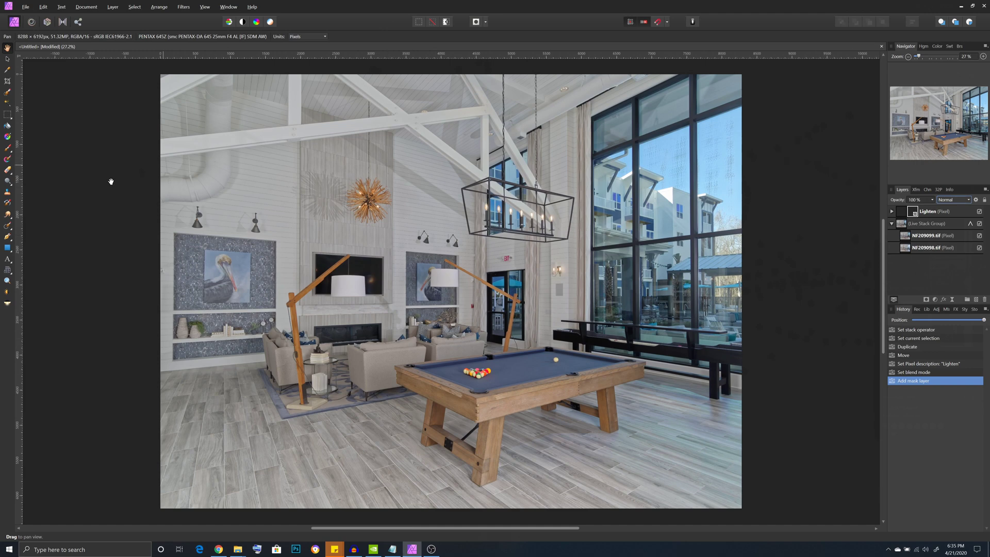
{"action": "left_click", "coordinate": [9, 148]}
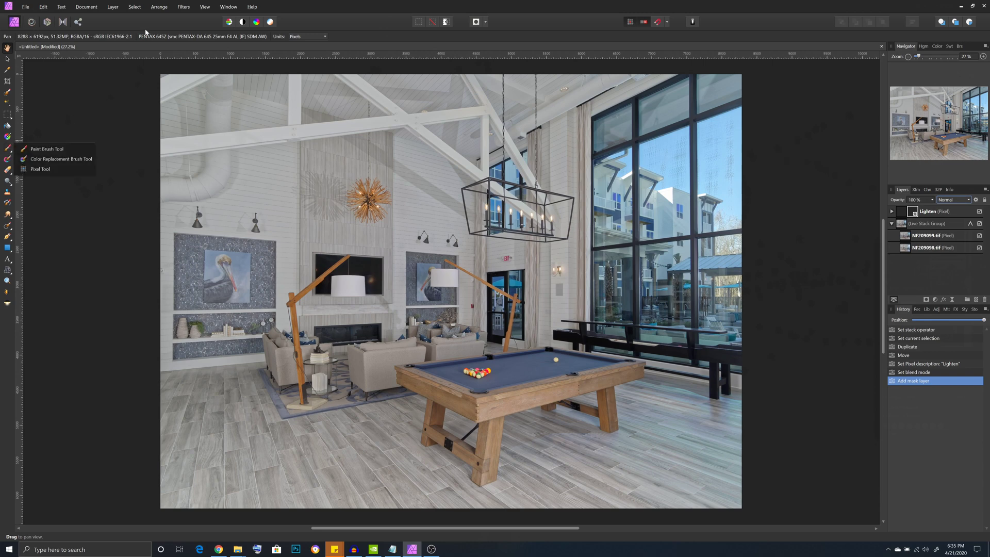
{"action": "left_click", "coordinate": [24, 148]}
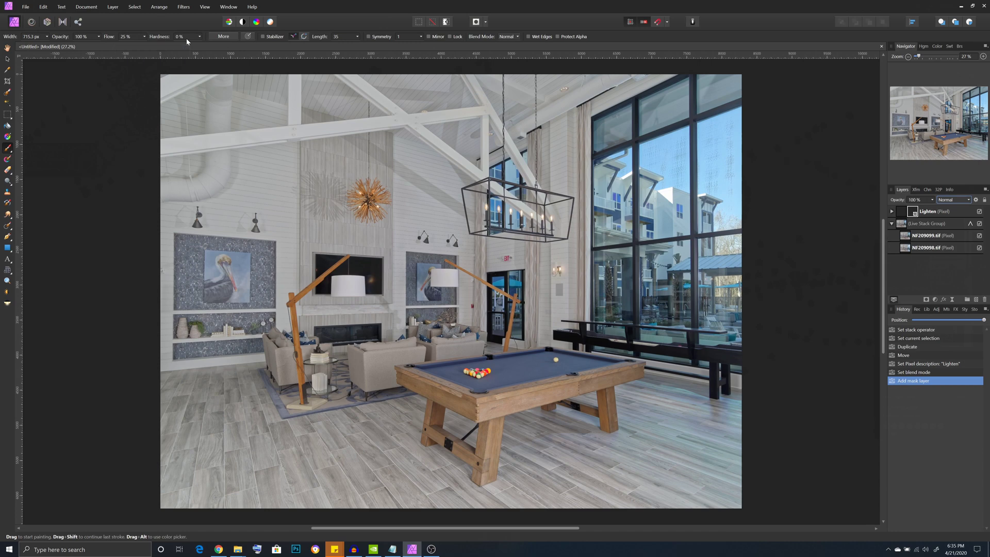
{"action": "left_click", "coordinate": [937, 46]}
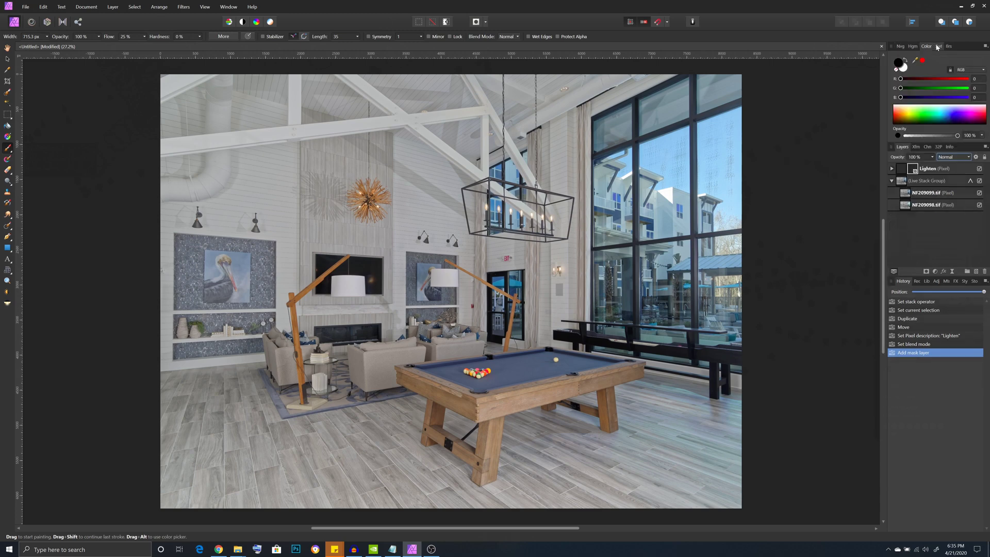
{"action": "left_click", "coordinate": [908, 61]}
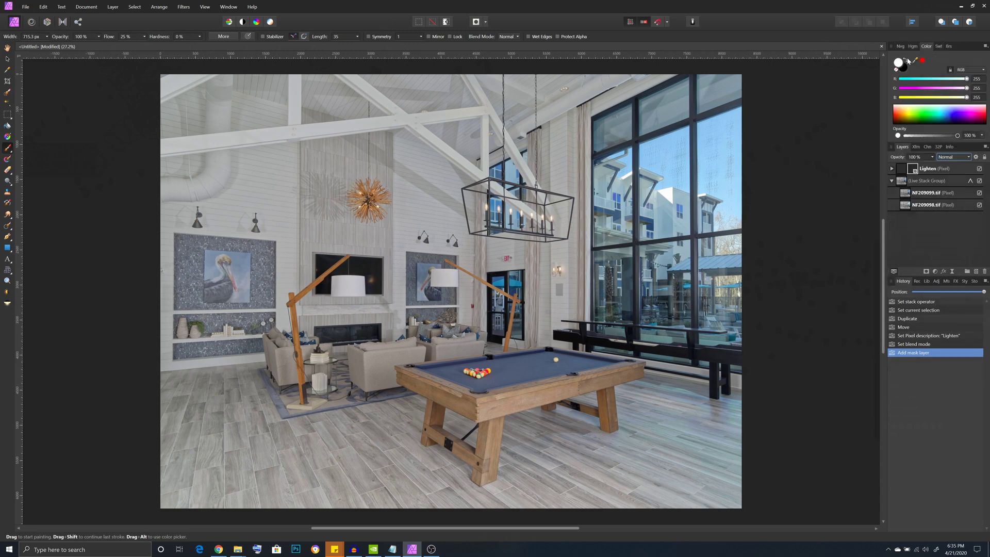
{"action": "left_click", "coordinate": [903, 47]}
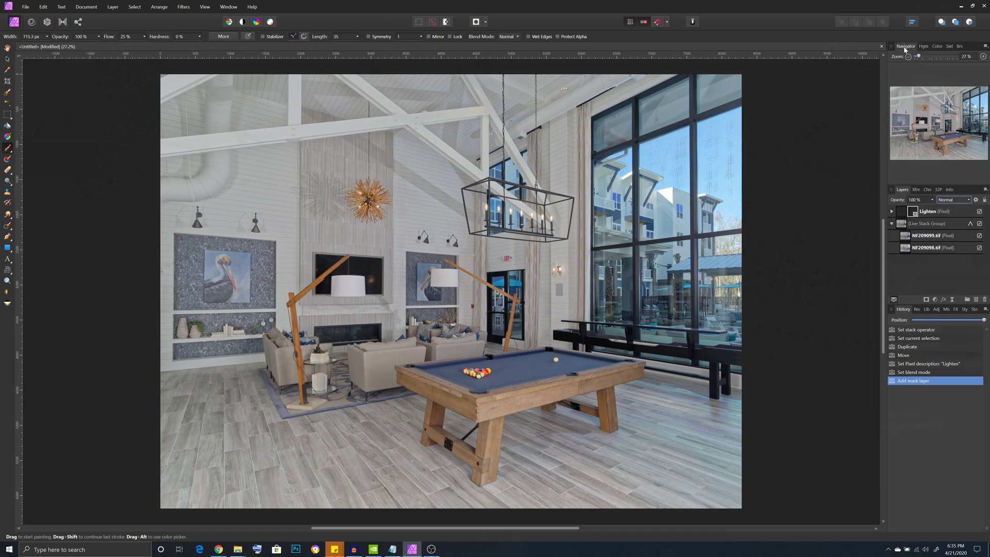
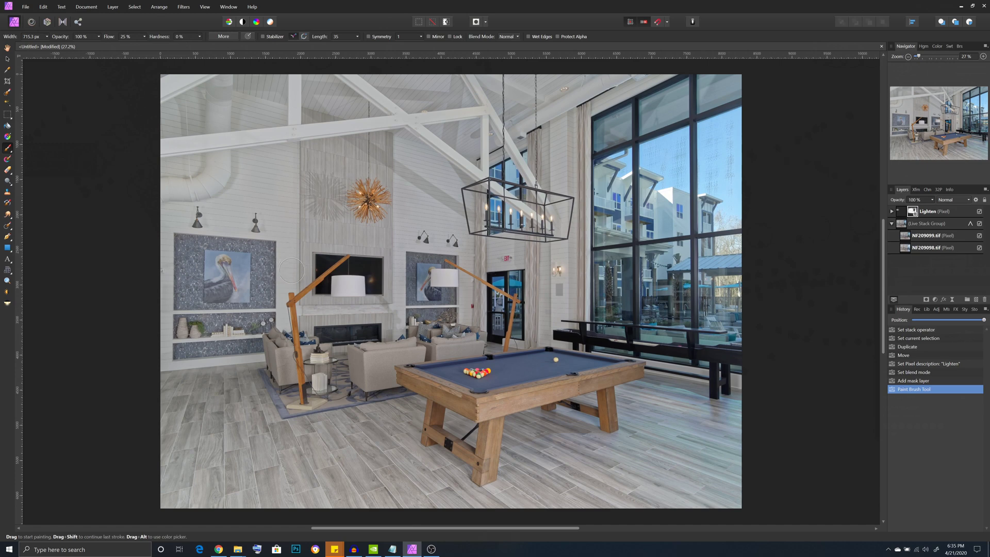
Step: Paint white on the Lighten mask over the left wall's pelican picture, the shelves below it and the nearby armchair
{"action": "mouse_move", "coordinate": [291, 282]}
{"action": "left_mouse_down"}
{"action": "mouse_move", "coordinate": [287, 303]}
{"action": "mouse_move", "coordinate": [293, 269]}
{"action": "left_mouse_up"}
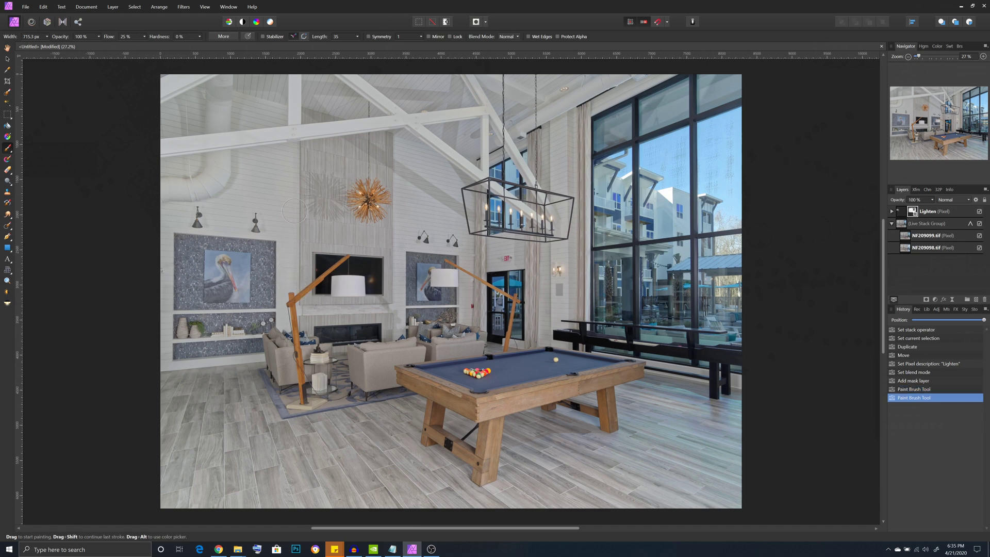
{"action": "left_click_drag", "start_coordinate": [273, 248], "coordinate": [266, 249]}
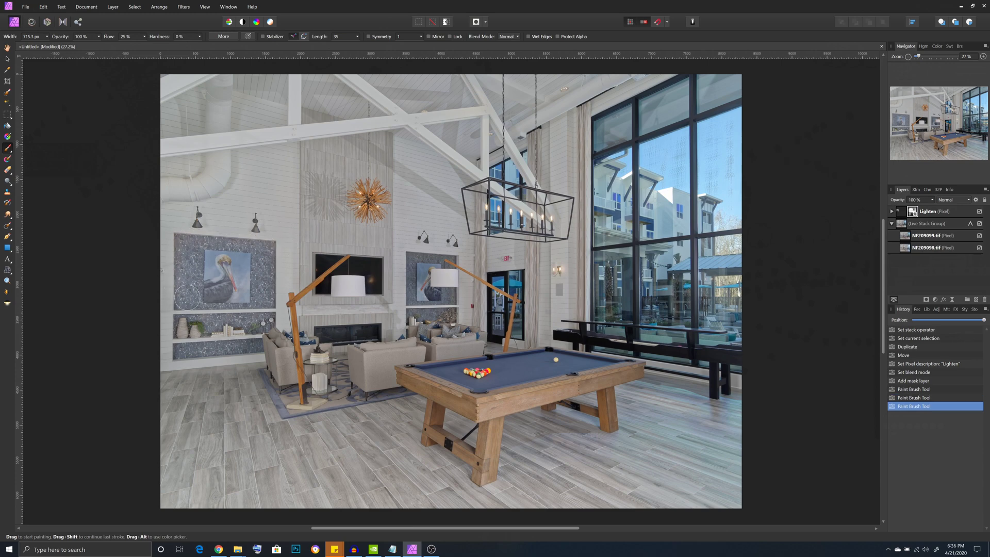
{"action": "left_click_drag", "start_coordinate": [184, 303], "coordinate": [217, 303]}
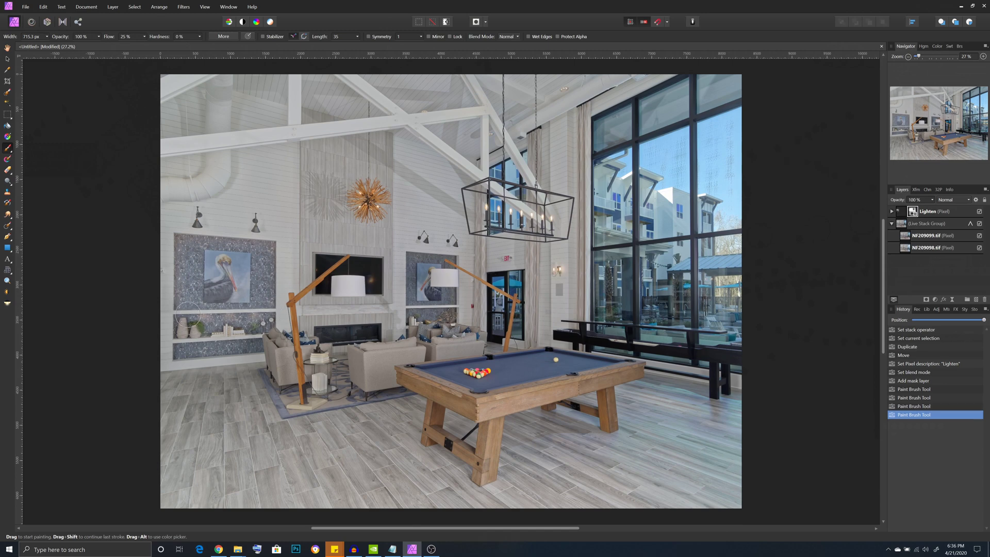
{"action": "mouse_move", "coordinate": [176, 316]}
{"action": "left_mouse_down"}
{"action": "mouse_move", "coordinate": [250, 317]}
{"action": "mouse_move", "coordinate": [258, 340]}
{"action": "mouse_move", "coordinate": [247, 341]}
{"action": "left_mouse_up"}
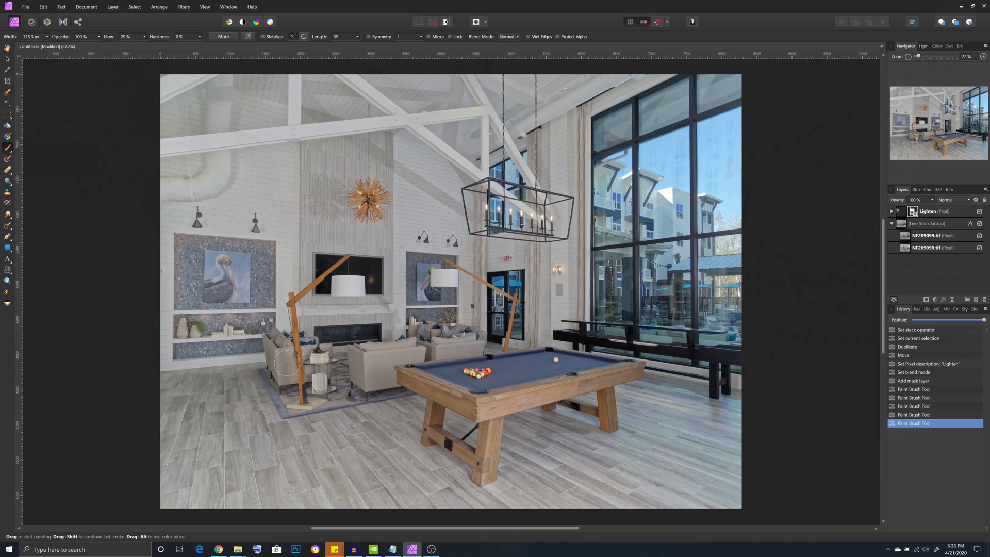
{"action": "left_click_drag", "start_coordinate": [287, 364], "coordinate": [284, 374]}
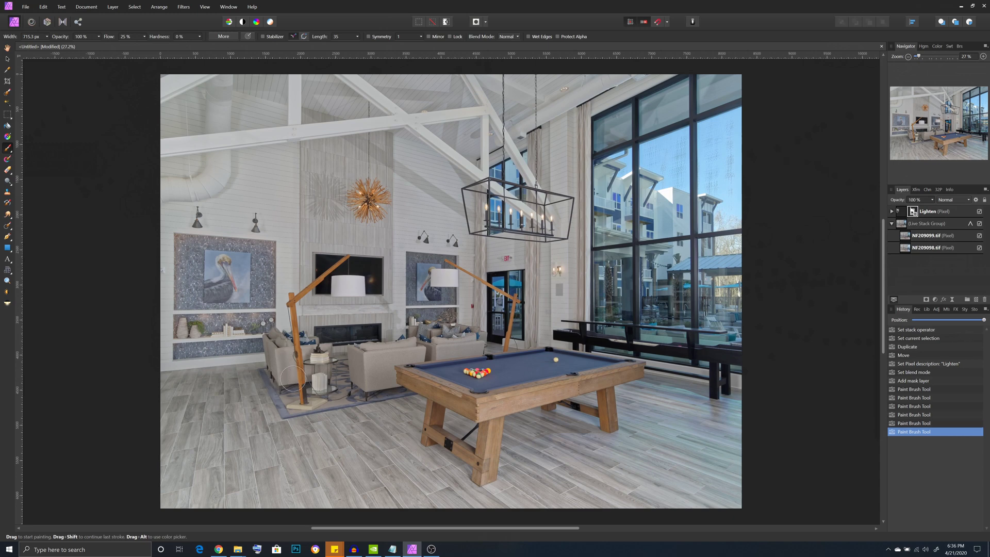
{"action": "left_click_drag", "start_coordinate": [292, 379], "coordinate": [283, 371]}
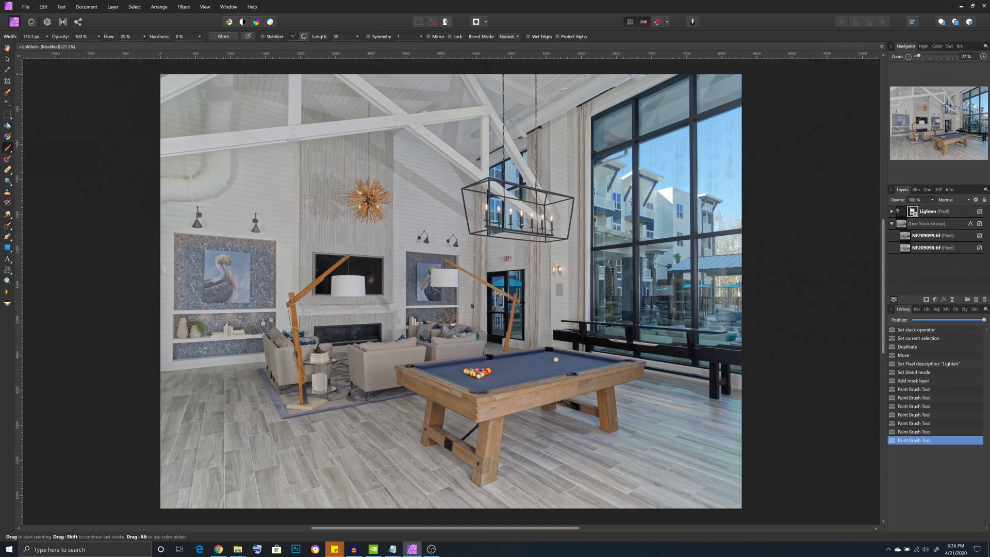
Step: Paint white on the Lighten mask over the fireplace, television, floor lamps, small picture and the wood panel behind the starburst light
{"action": "left_click_drag", "start_coordinate": [400, 309], "coordinate": [330, 305]}
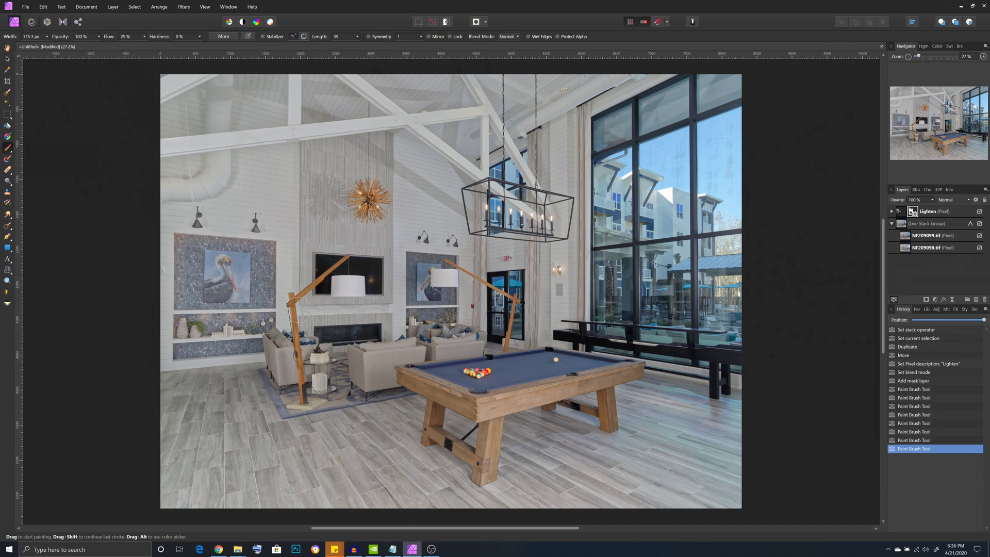
{"action": "left_click_drag", "start_coordinate": [320, 269], "coordinate": [349, 286]}
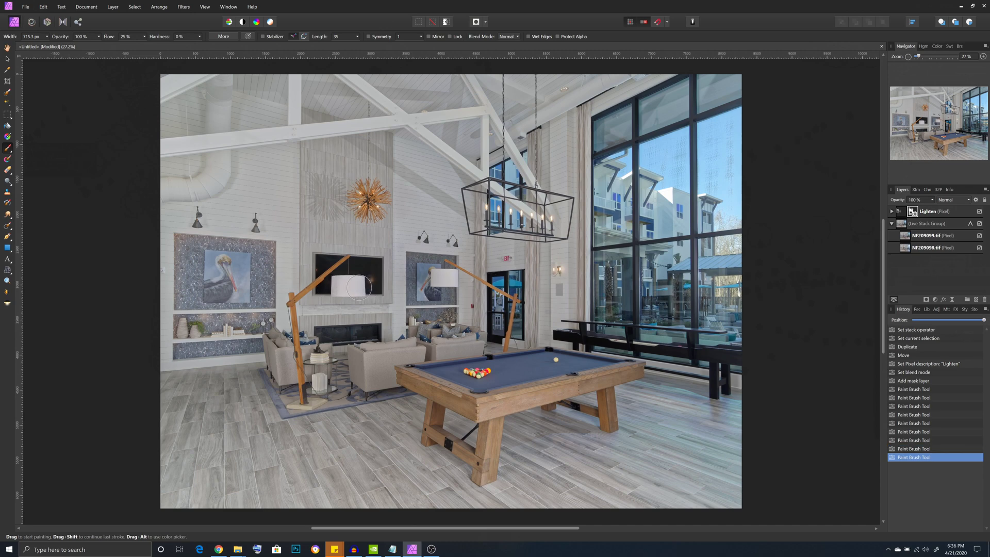
{"action": "left_click_drag", "start_coordinate": [441, 284], "coordinate": [445, 279]}
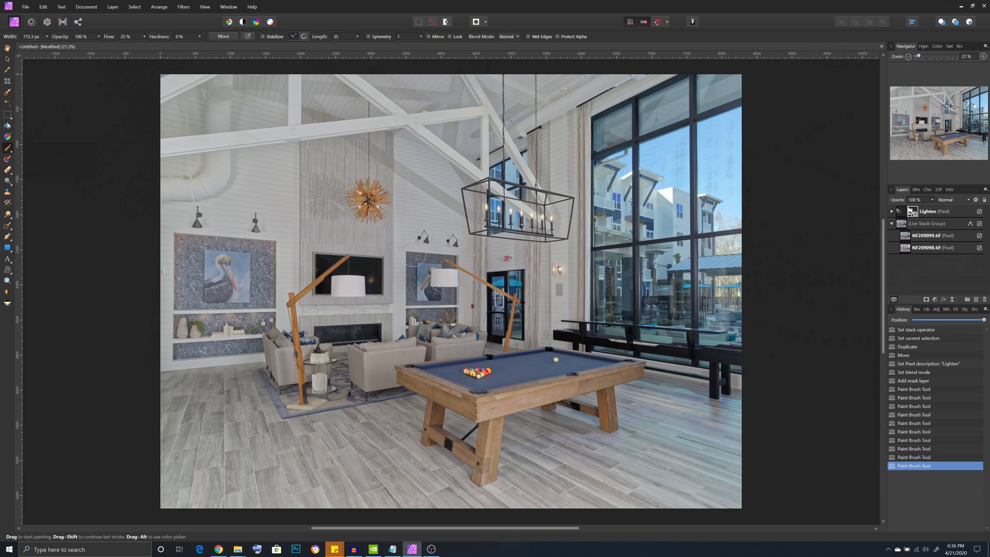
{"action": "left_click_drag", "start_coordinate": [416, 264], "coordinate": [423, 283]}
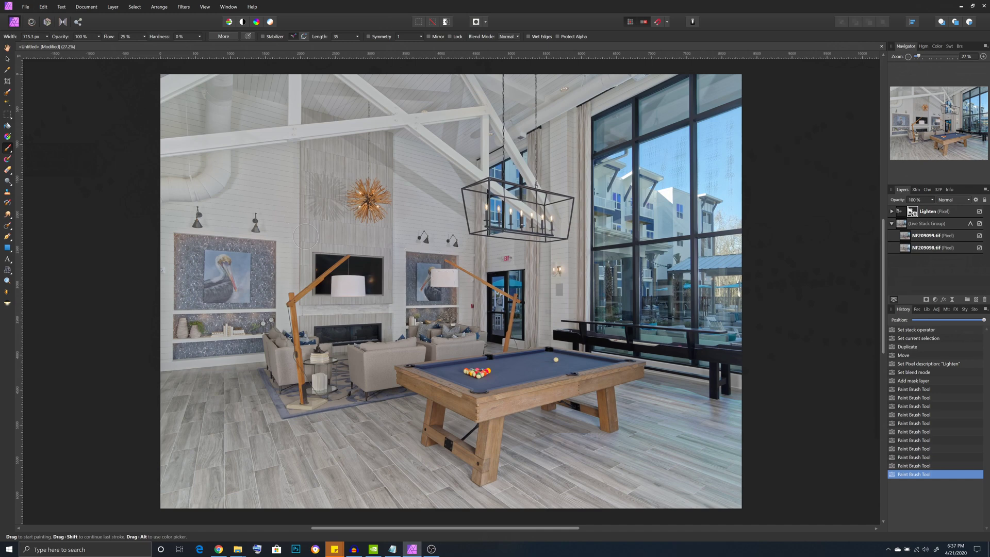
{"action": "left_click_drag", "start_coordinate": [305, 236], "coordinate": [374, 236]}
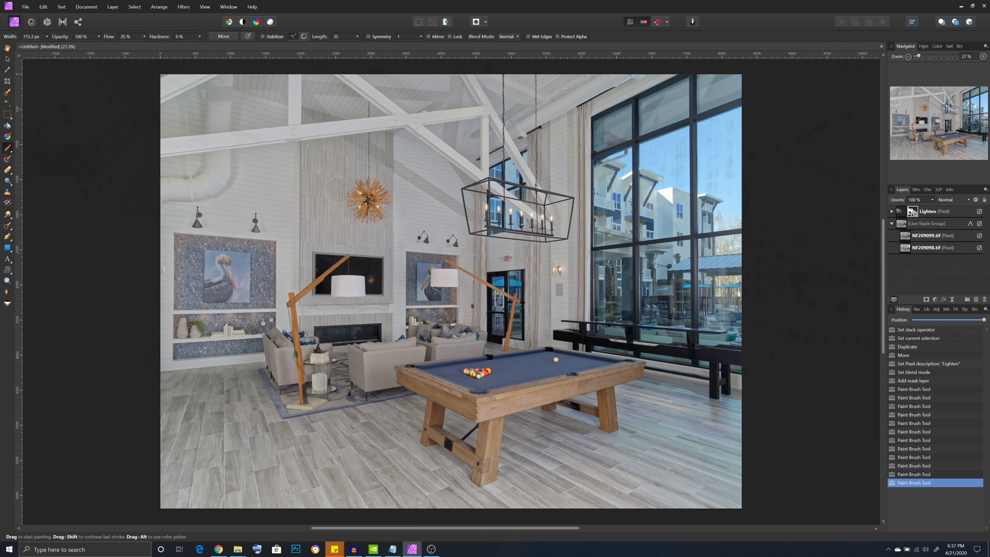
{"action": "left_click_drag", "start_coordinate": [343, 227], "coordinate": [336, 184]}
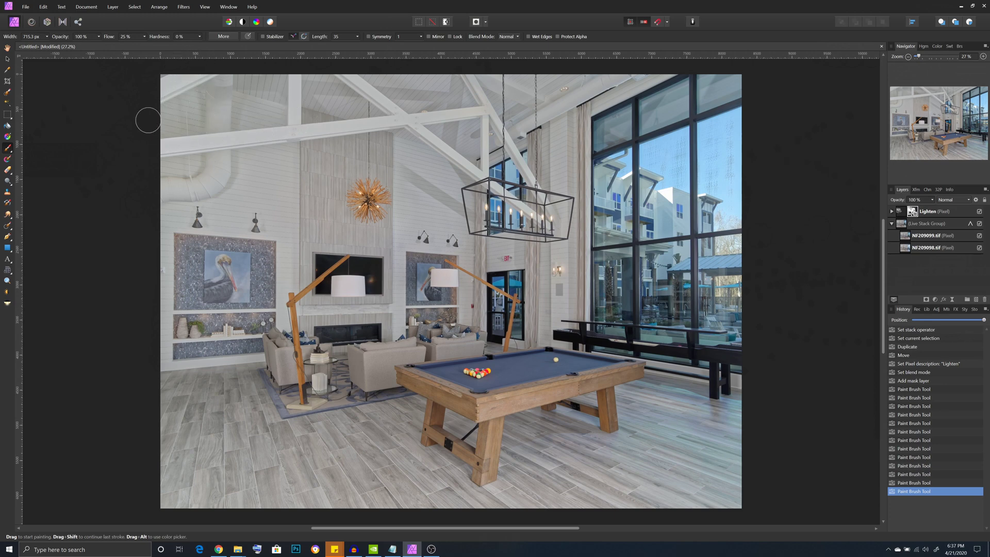
Step: Paint white on the Lighten mask over the ceiling boards and beams, undoing one unwanted stroke
{"action": "left_click_drag", "start_coordinate": [151, 60], "coordinate": [231, 68]}
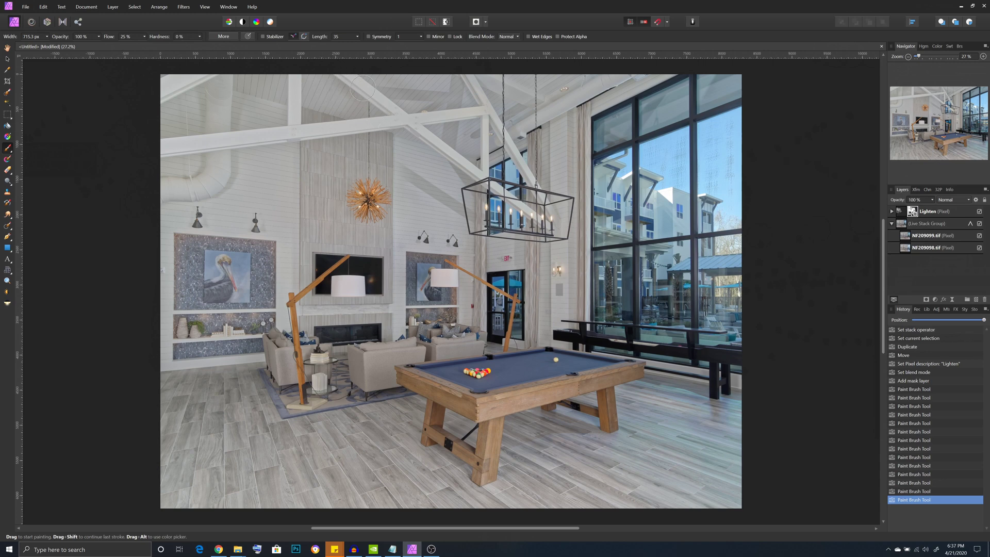
{"action": "left_click_drag", "start_coordinate": [349, 102], "coordinate": [354, 105]}
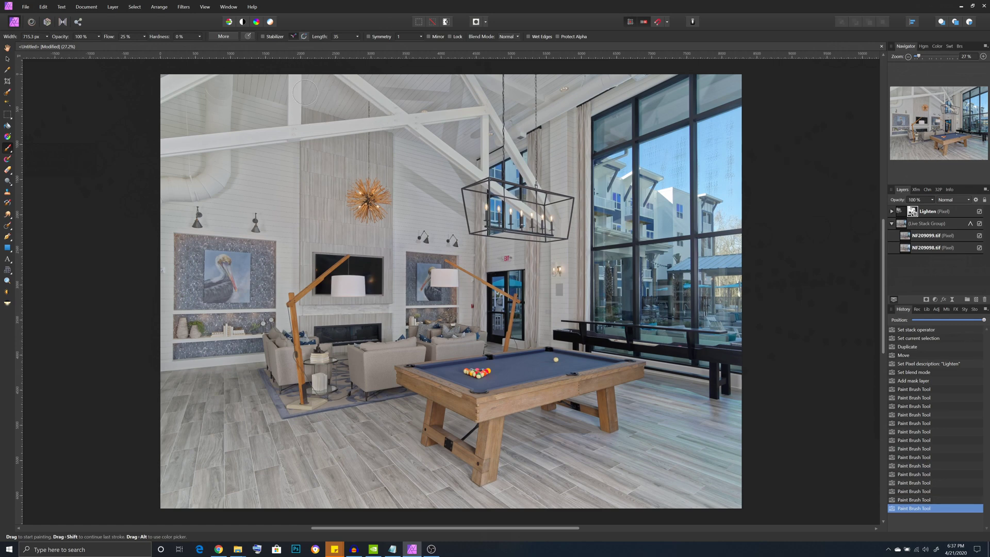
{"action": "left_click_drag", "start_coordinate": [381, 103], "coordinate": [381, 90]}
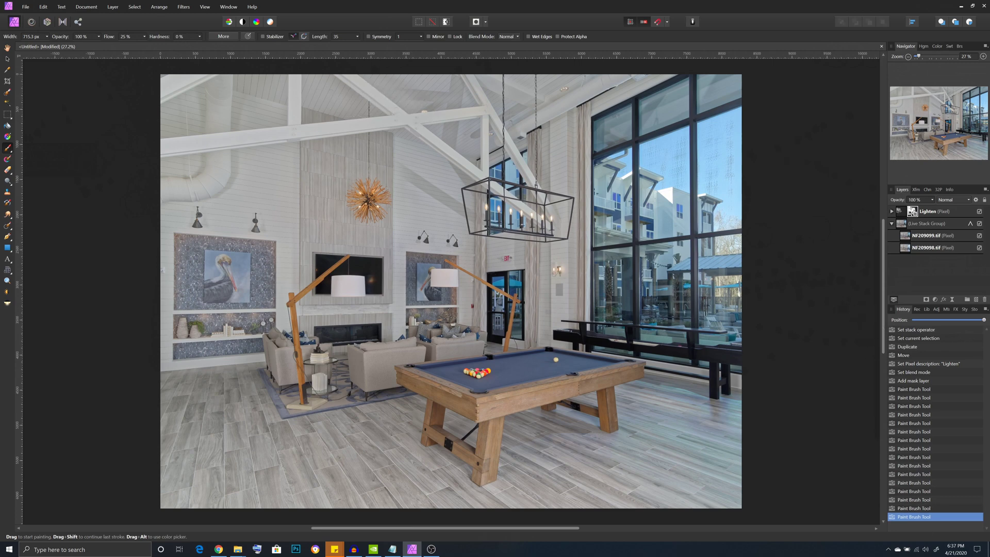
{"action": "key", "text": "ctrl+z"}
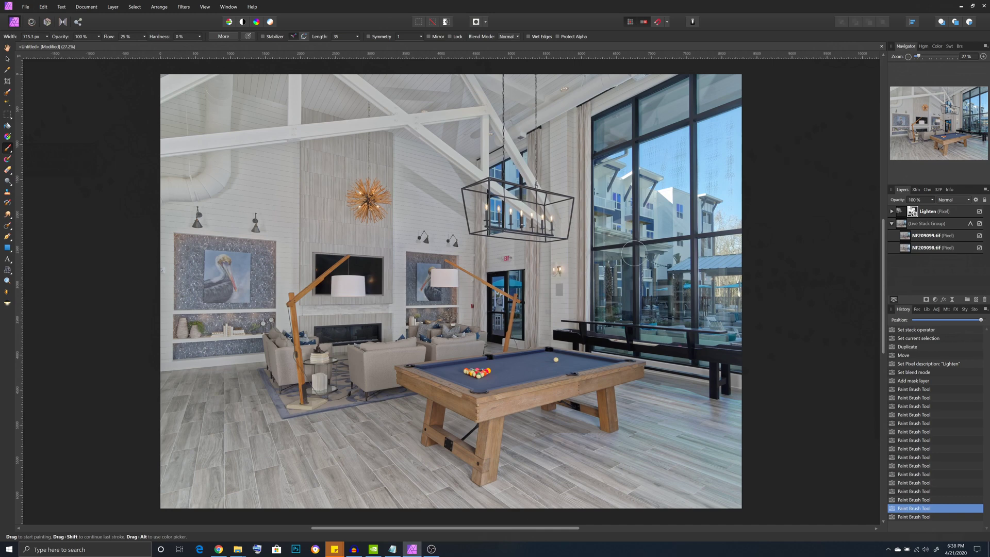
{"action": "left_click_drag", "start_coordinate": [460, 92], "coordinate": [435, 96]}
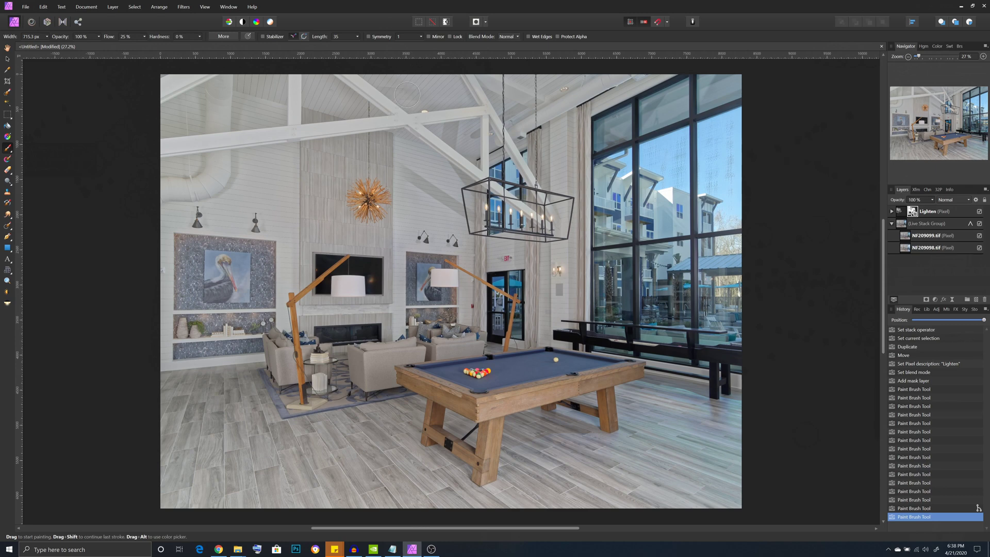
{"action": "left_click_drag", "start_coordinate": [429, 85], "coordinate": [393, 109]}
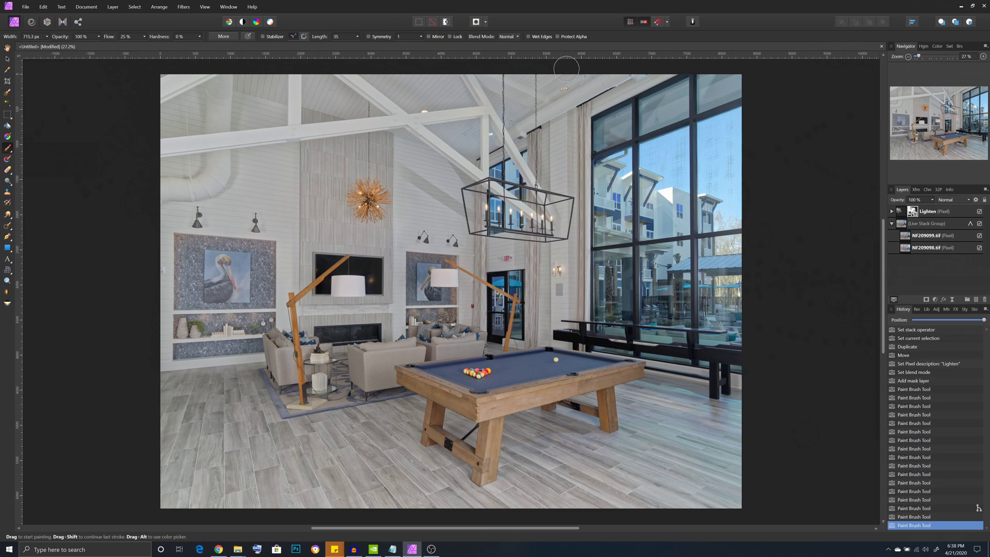
Step: Paint white on the Lighten mask over the recessed ceiling light, the wall beside the curtains, the chandelier area and the shuffleboard table
{"action": "left_click", "coordinate": [557, 82]}
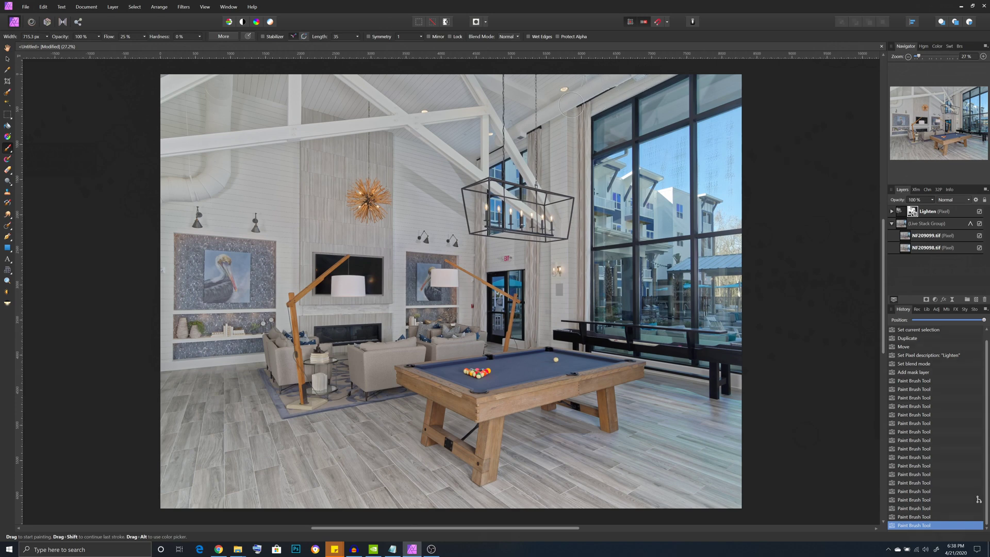
{"action": "left_click_drag", "start_coordinate": [573, 114], "coordinate": [566, 138]}
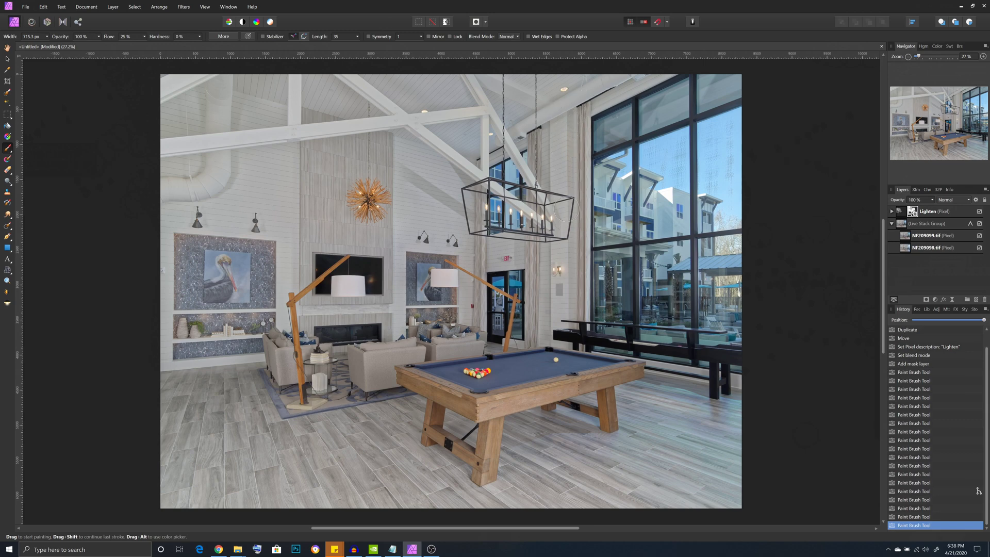
{"action": "left_click_drag", "start_coordinate": [567, 239], "coordinate": [566, 260]}
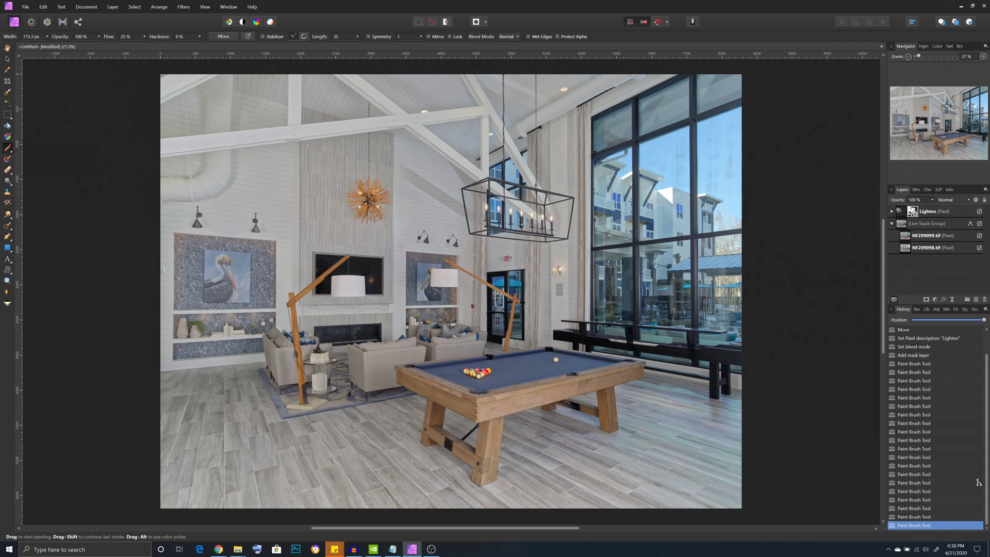
{"action": "left_click", "coordinate": [571, 268]}
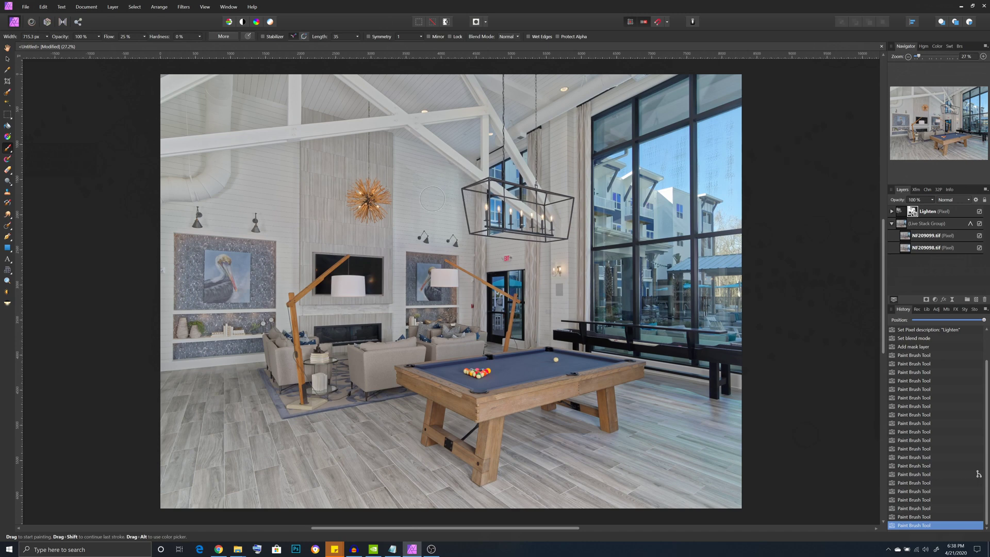
{"action": "left_click_drag", "start_coordinate": [470, 179], "coordinate": [471, 206]}
{"action": "left_click", "coordinate": [552, 311]}
{"action": "left_click_drag", "start_coordinate": [563, 319], "coordinate": [601, 362]}
Step: Erase the Lighten mask over the glass door beside the floor lamp with the Erase Brush Tool
{"action": "left_click", "coordinate": [9, 171]}
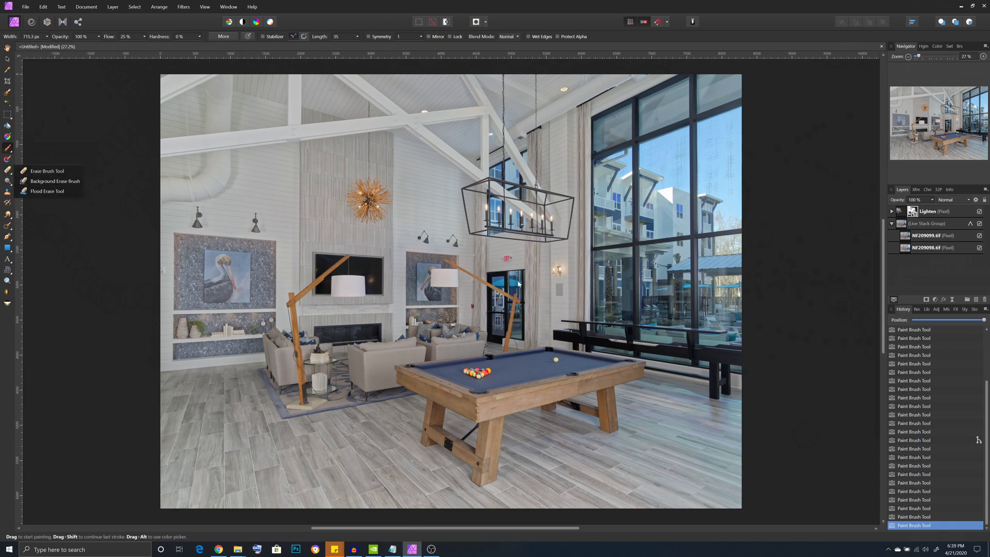
{"action": "left_click", "coordinate": [6, 173]}
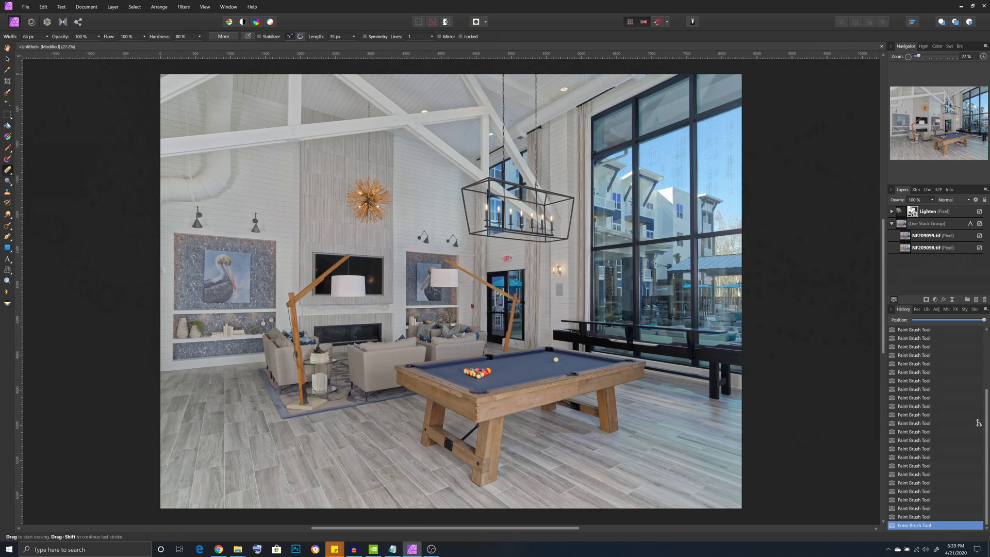
{"action": "left_click_drag", "start_coordinate": [509, 277], "coordinate": [510, 277]}
{"action": "left_click", "coordinate": [803, 435]}
{"action": "left_click", "coordinate": [803, 436]}
Step: Duplicate the NF209099.tif layer and move the copy out of the stack, above the Lighten layer
{"action": "left_click", "coordinate": [933, 239]}
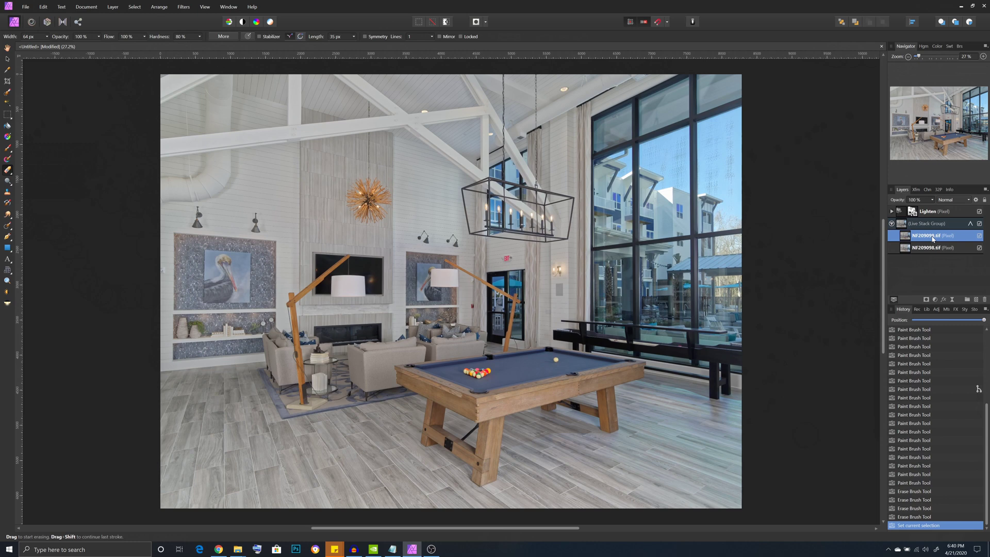
{"action": "right_click", "coordinate": [933, 238]}
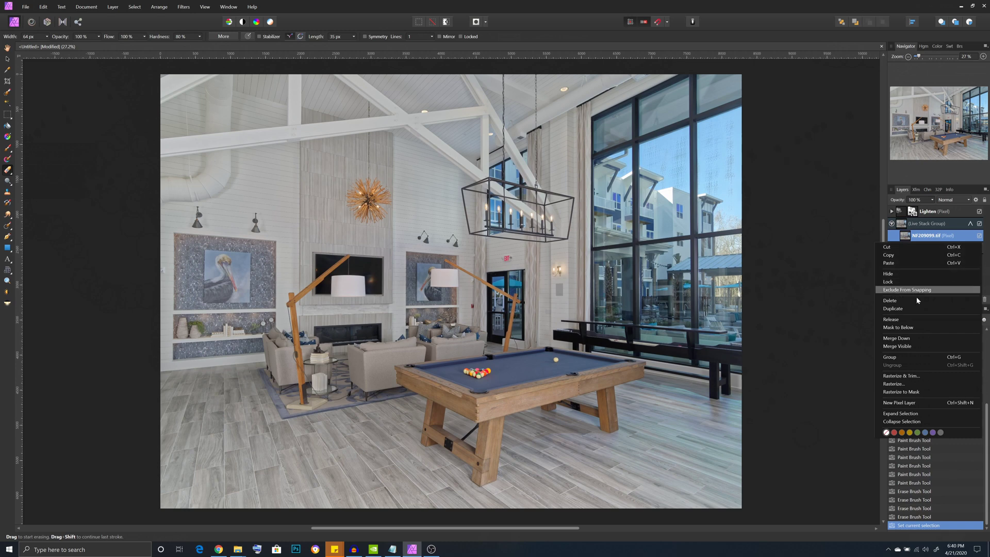
{"action": "left_click", "coordinate": [893, 309]}
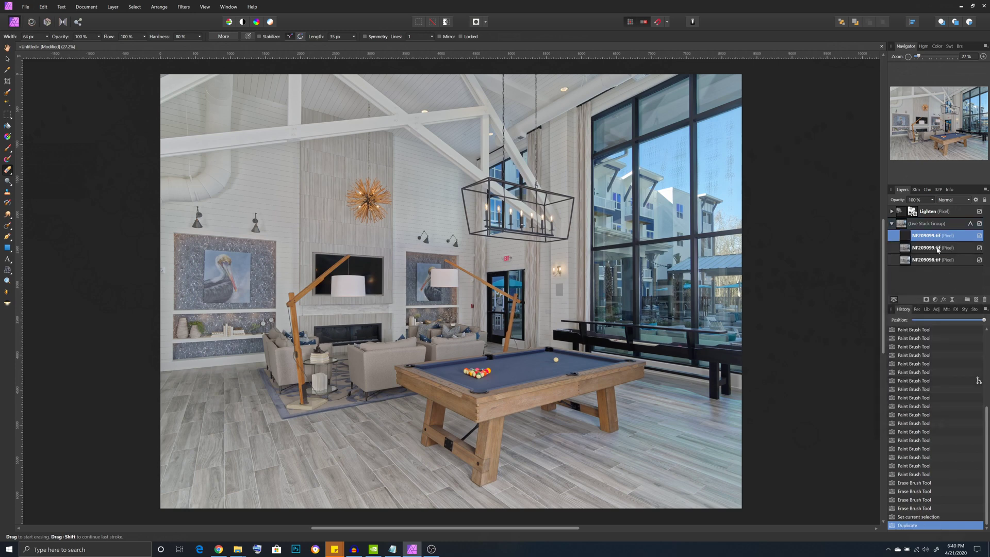
{"action": "left_click_drag", "start_coordinate": [938, 238], "coordinate": [937, 211]}
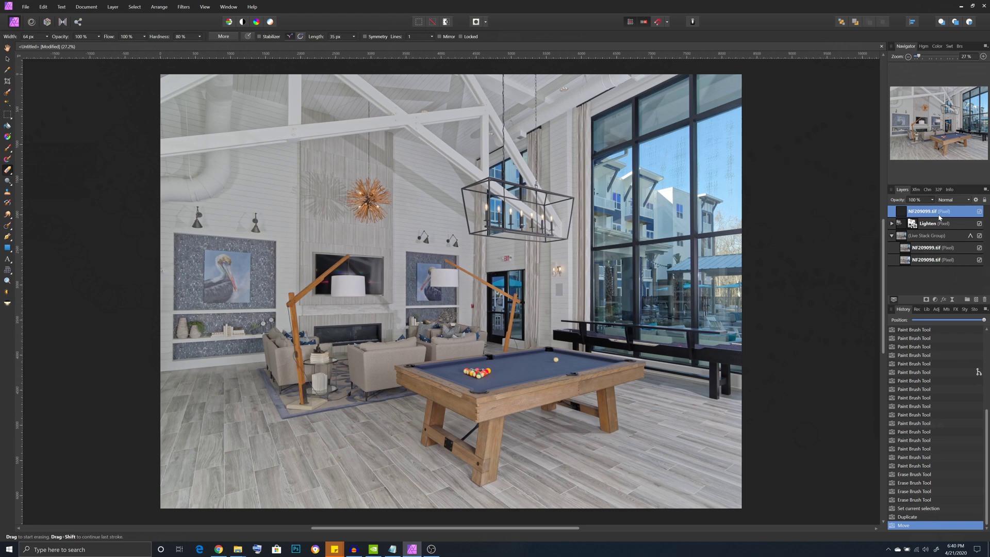
Step: Rename the copied layer above Lighten to Color and add a black mask to it
{"action": "double_click", "coordinate": [931, 214]}
{"action": "type", "text": "Color"}
{"action": "key", "text": "Return"}
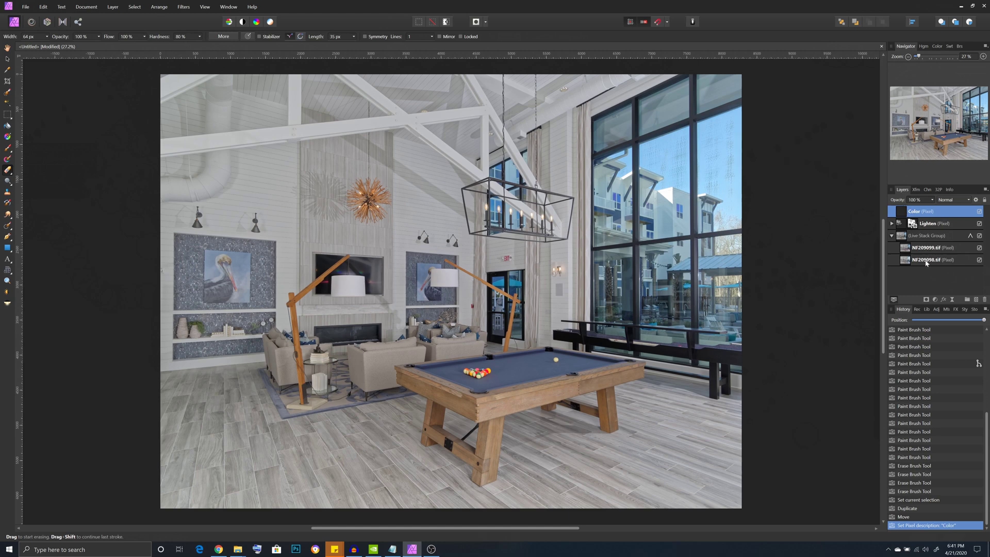
{"action": "left_click", "coordinate": [927, 300]}
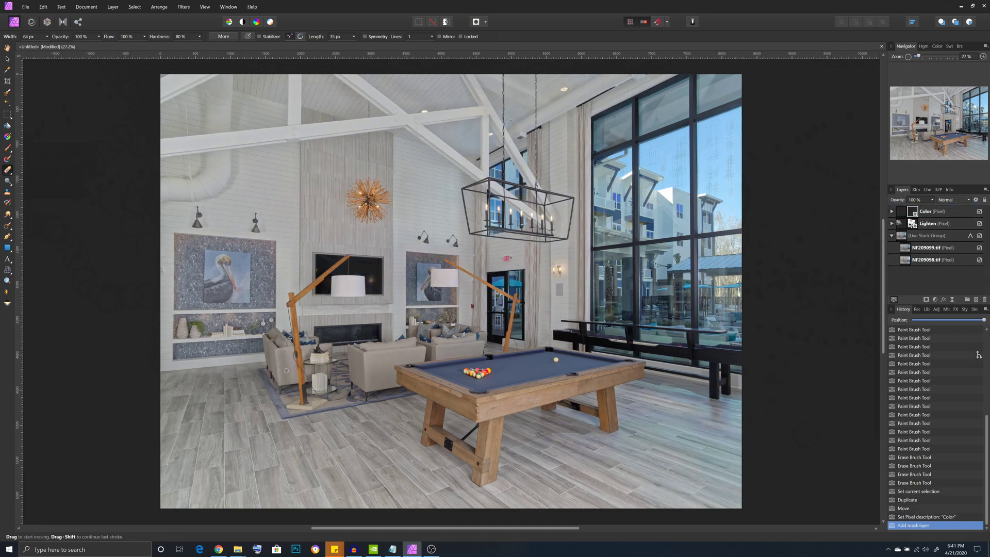
Step: Paint white on the Color mask over the floor around the pool table with the Paint Brush Tool, undoing the extra wall stroke
{"action": "left_click", "coordinate": [6, 158]}
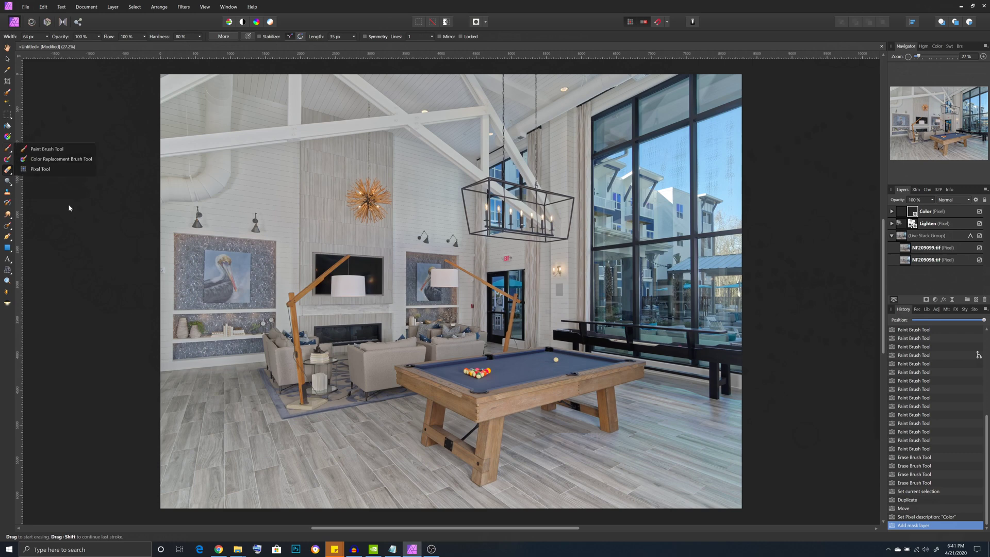
{"action": "left_click", "coordinate": [9, 151]}
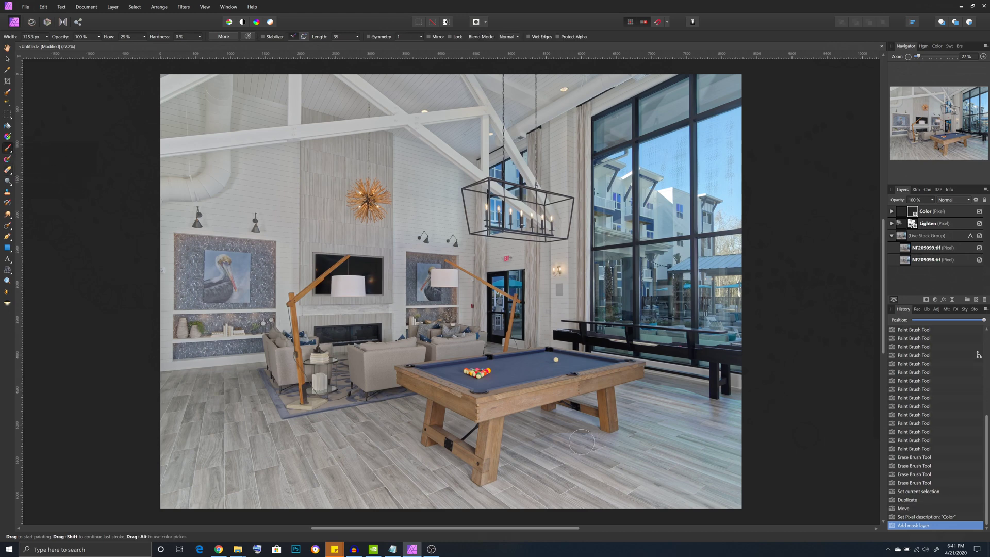
{"action": "left_click", "coordinate": [549, 413]}
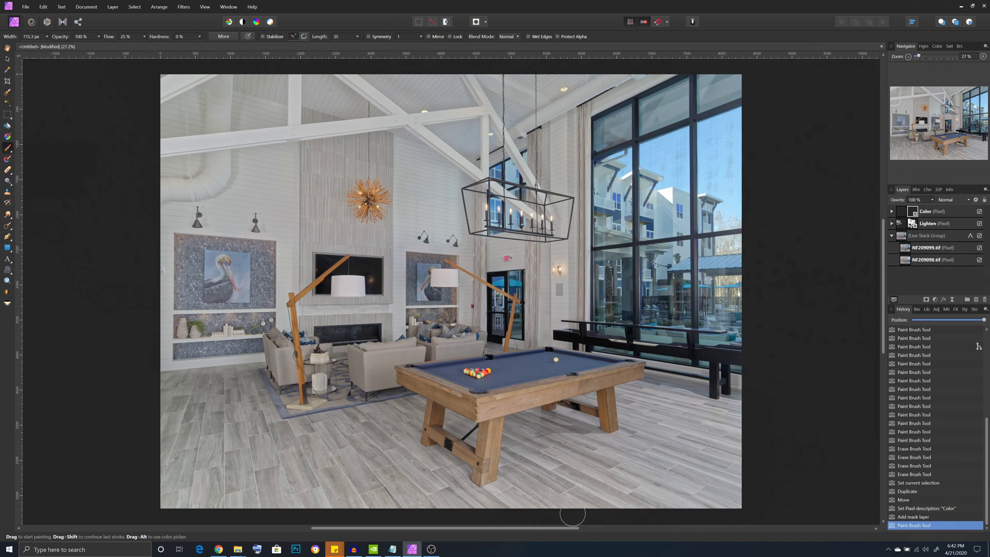
{"action": "left_click_drag", "start_coordinate": [461, 422], "coordinate": [450, 421]}
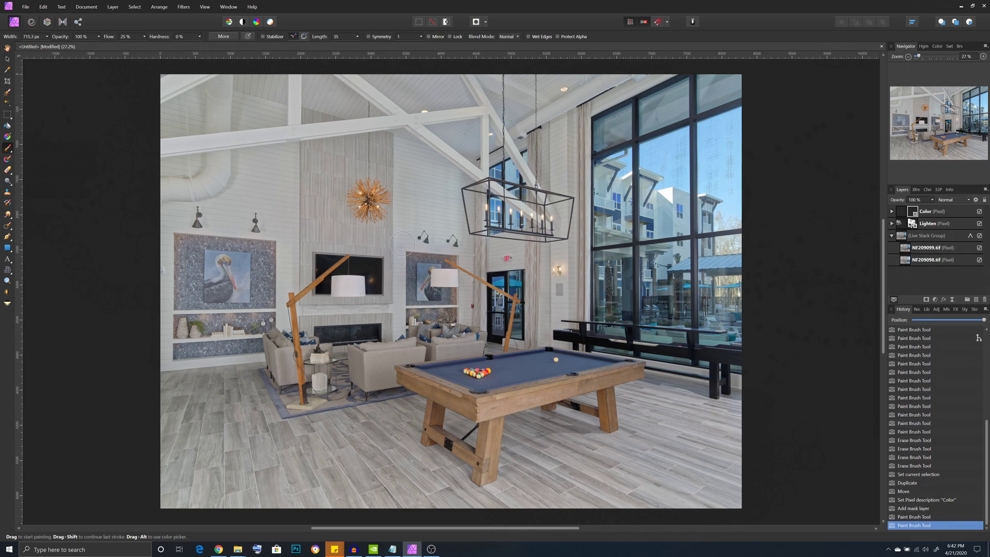
{"action": "left_click_drag", "start_coordinate": [402, 243], "coordinate": [426, 242]}
{"action": "key", "text": "ctrl+z"}
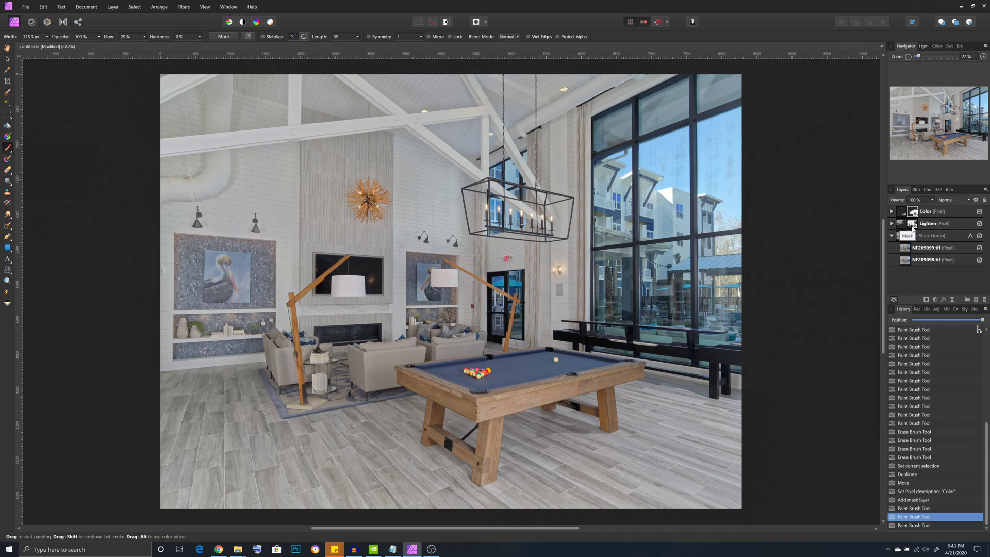
Step: Try painting on the Lighten layer's mask over the window behind the chandelier, and revert that stroke in the history
{"action": "left_click", "coordinate": [929, 226]}
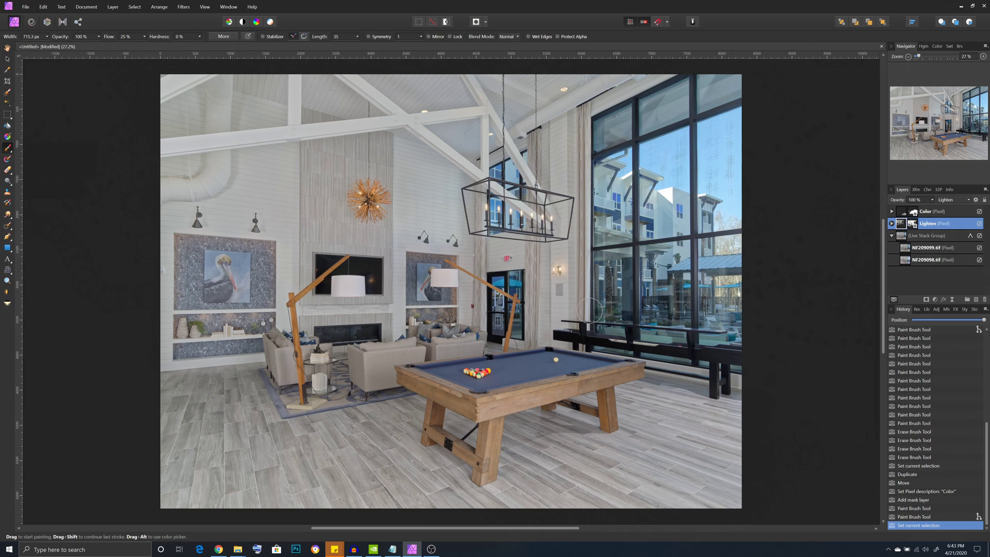
{"action": "left_click", "coordinate": [913, 225]}
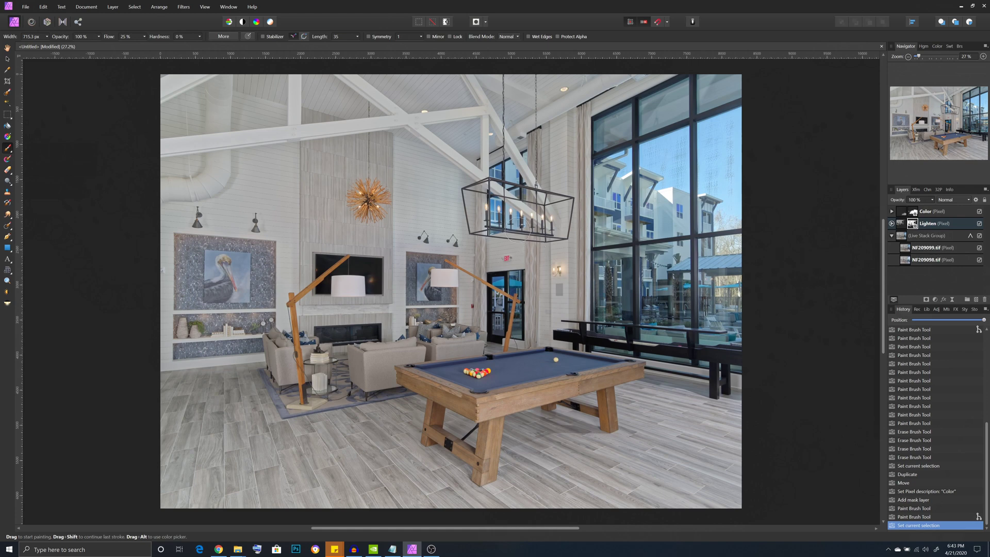
{"action": "left_click_drag", "start_coordinate": [498, 203], "coordinate": [490, 214]}
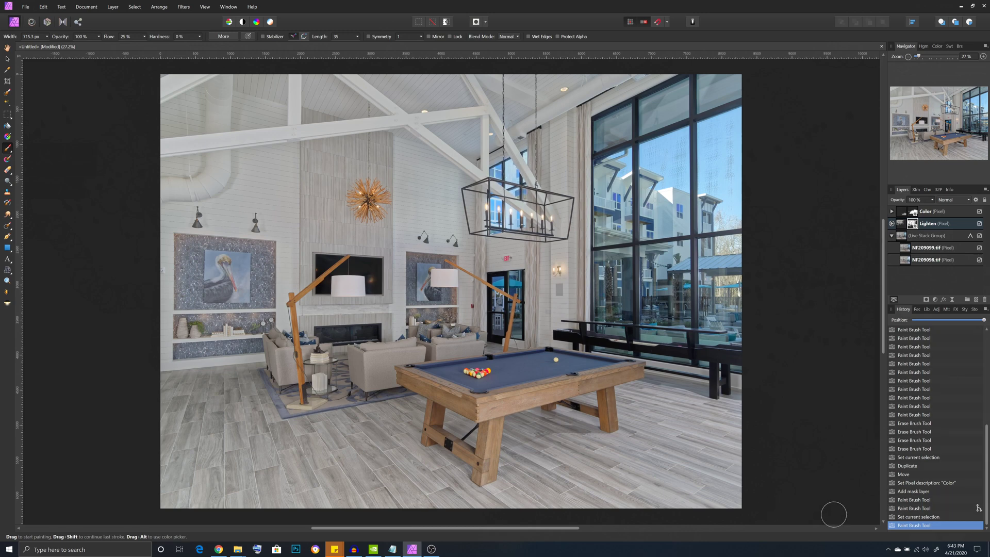
{"action": "left_click", "coordinate": [922, 518]}
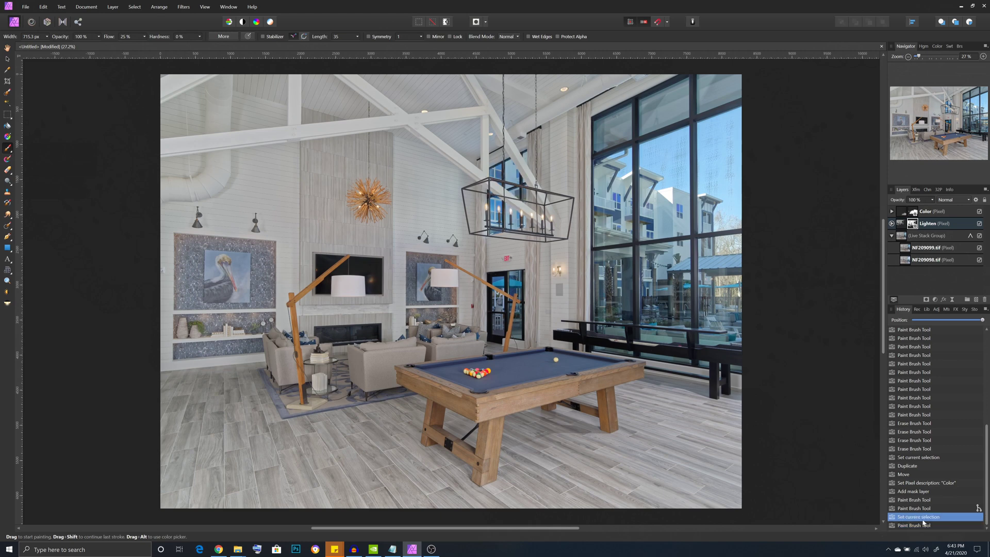